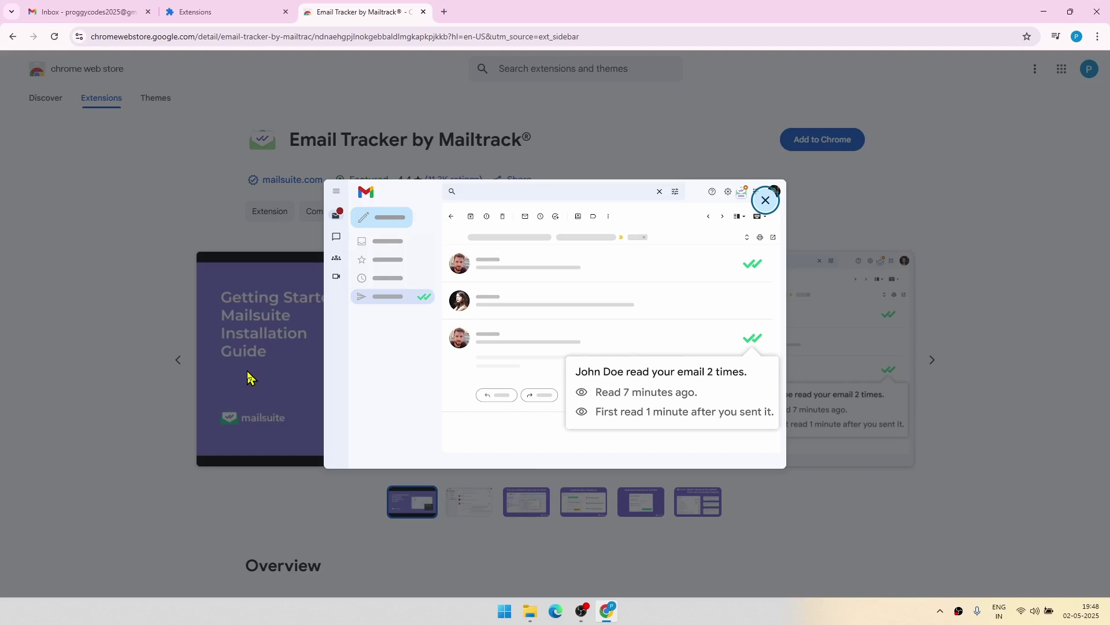
Close the enlarged screenshot to get back to the Email Tracker by Mailtrack listing
{"action": "left_click", "coordinate": [249, 377]}
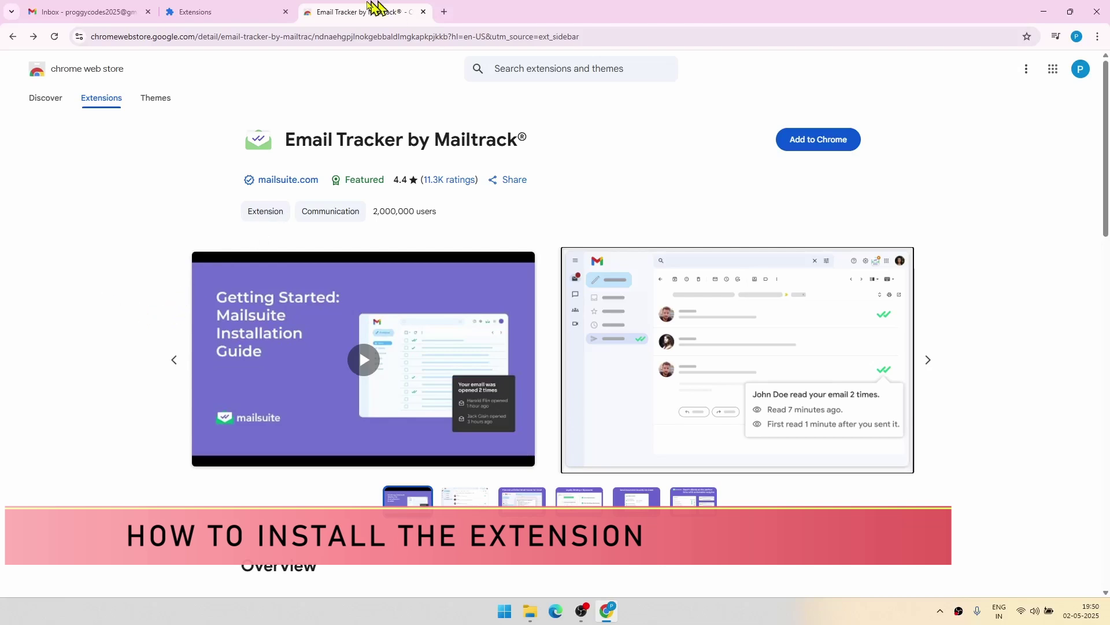
Replace the old listing tab with a new tab showing the Chrome Web Store
{"action": "left_click", "coordinate": [444, 11]}
{"action": "left_click", "coordinate": [423, 12]}
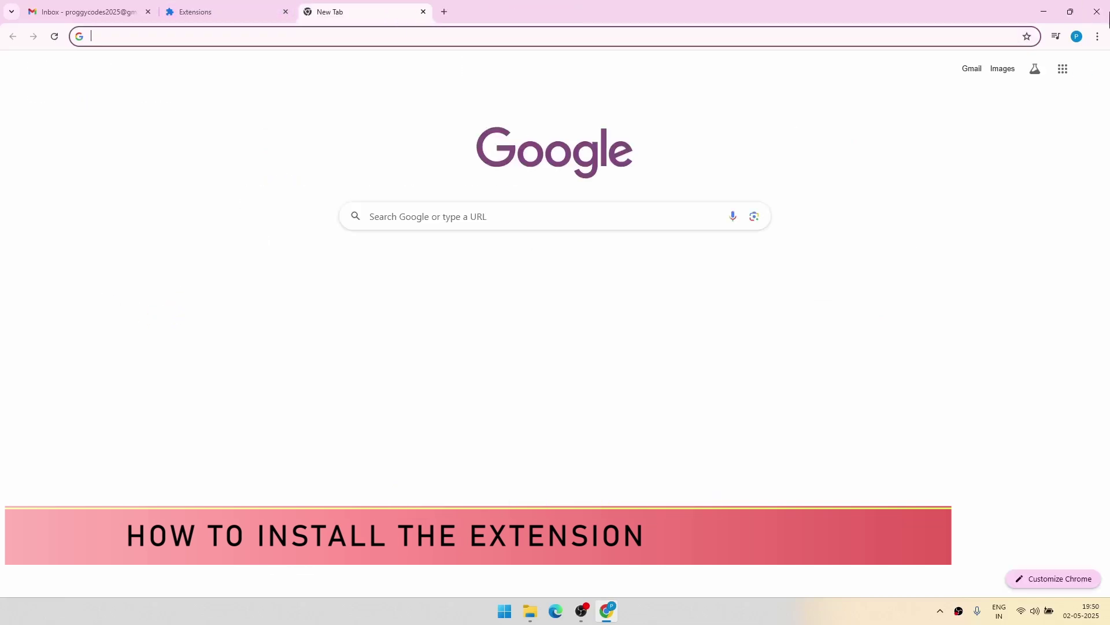
{"action": "left_click", "coordinate": [1097, 37]}
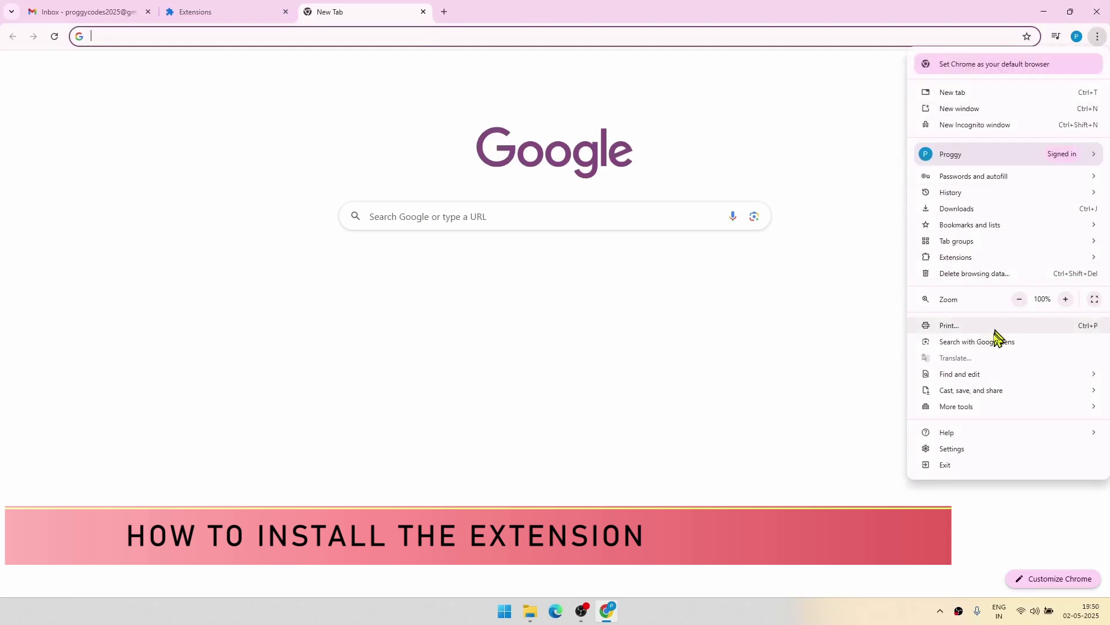
{"action": "mouse_move", "coordinate": [919, 258]}
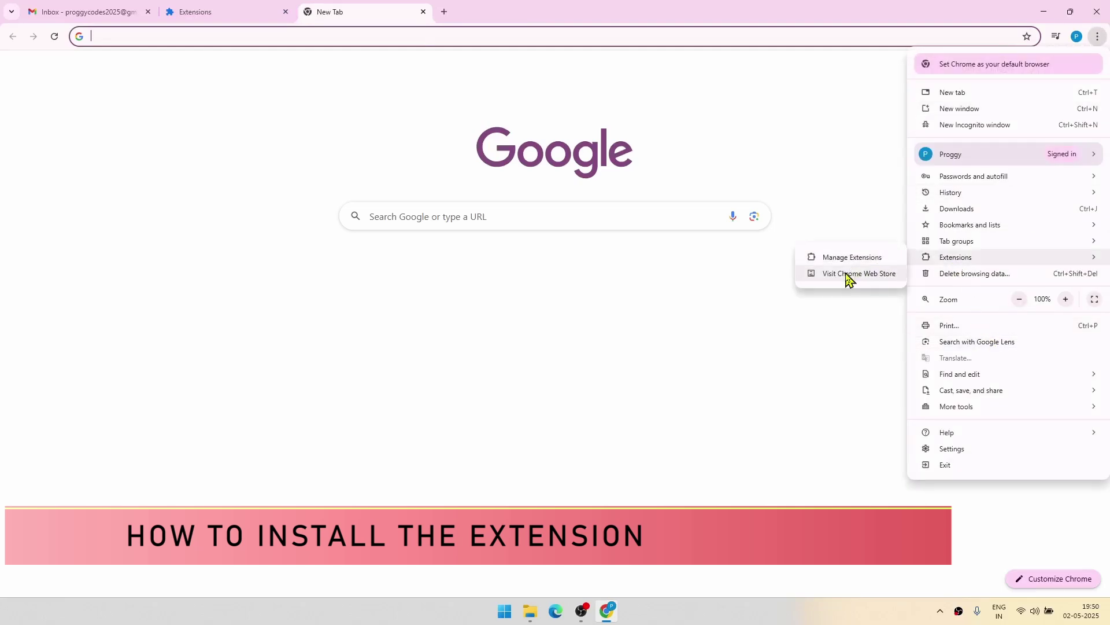
{"action": "left_click", "coordinate": [861, 273]}
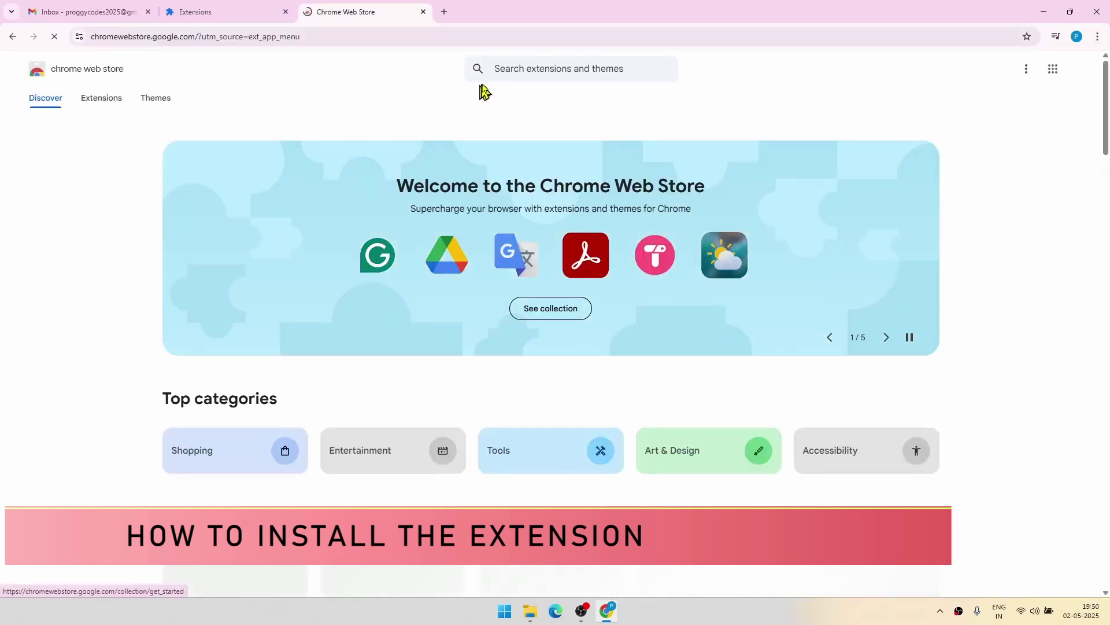
Search the Chrome Web Store for 'mailtrack'
{"action": "left_click", "coordinate": [512, 70]}
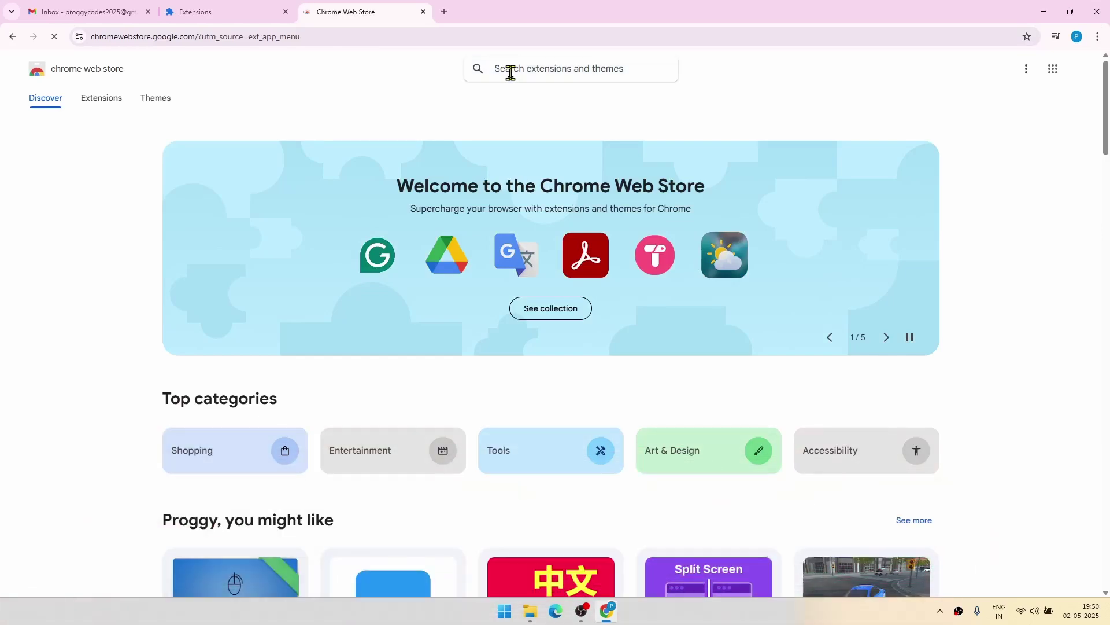
{"action": "type", "text": "mailtrack"}
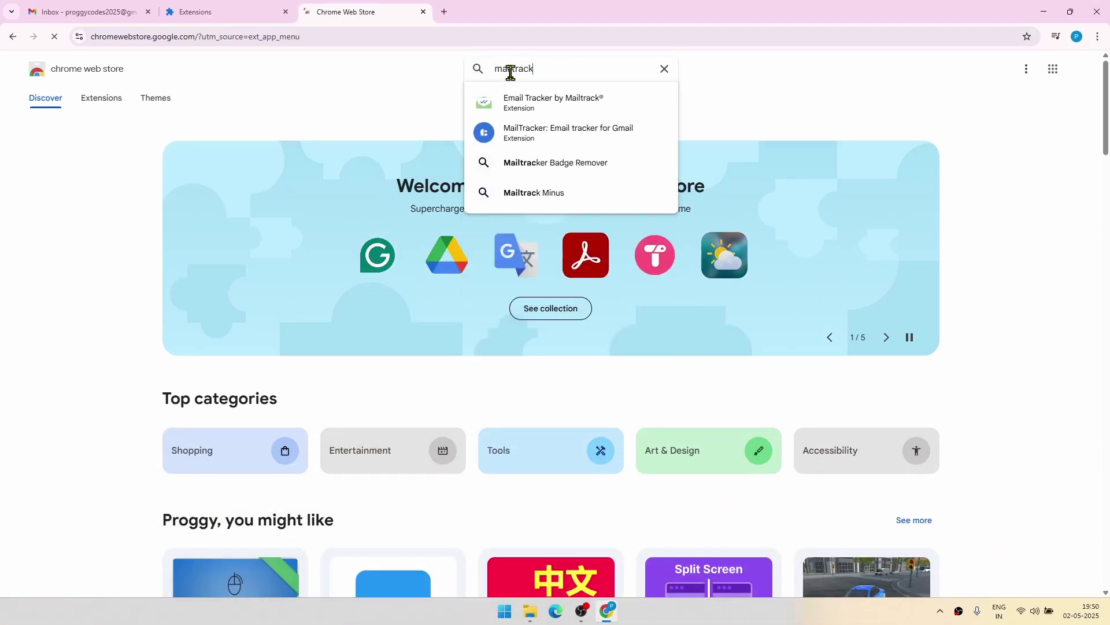
{"action": "key", "text": "Return"}
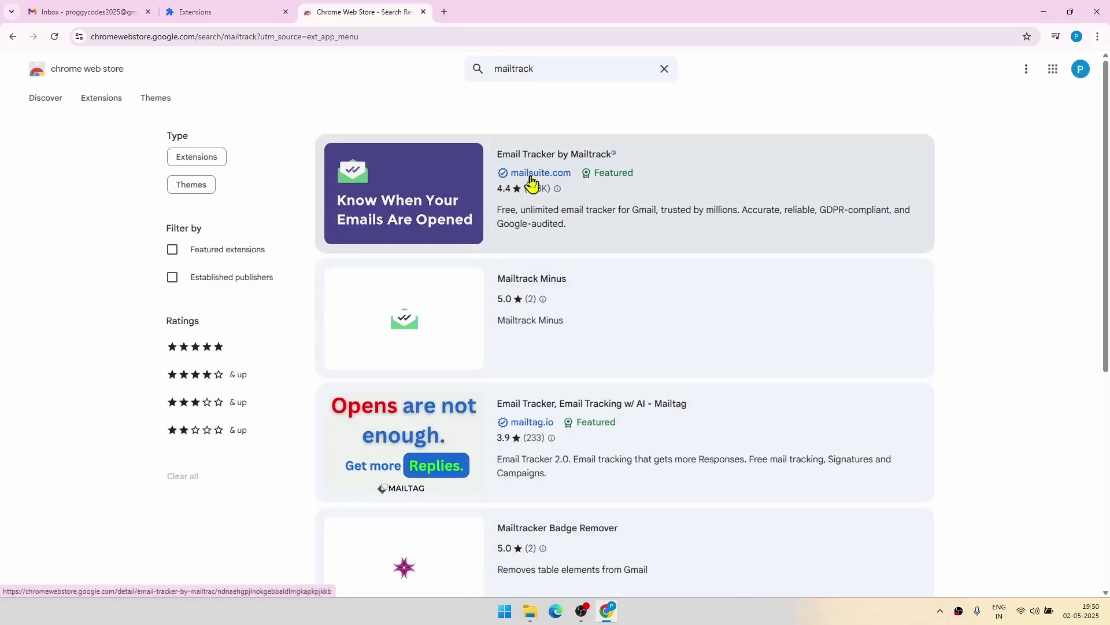
Add the Email Tracker by Mailtrack extension to Chrome from its search result
{"action": "left_click", "coordinate": [531, 183]}
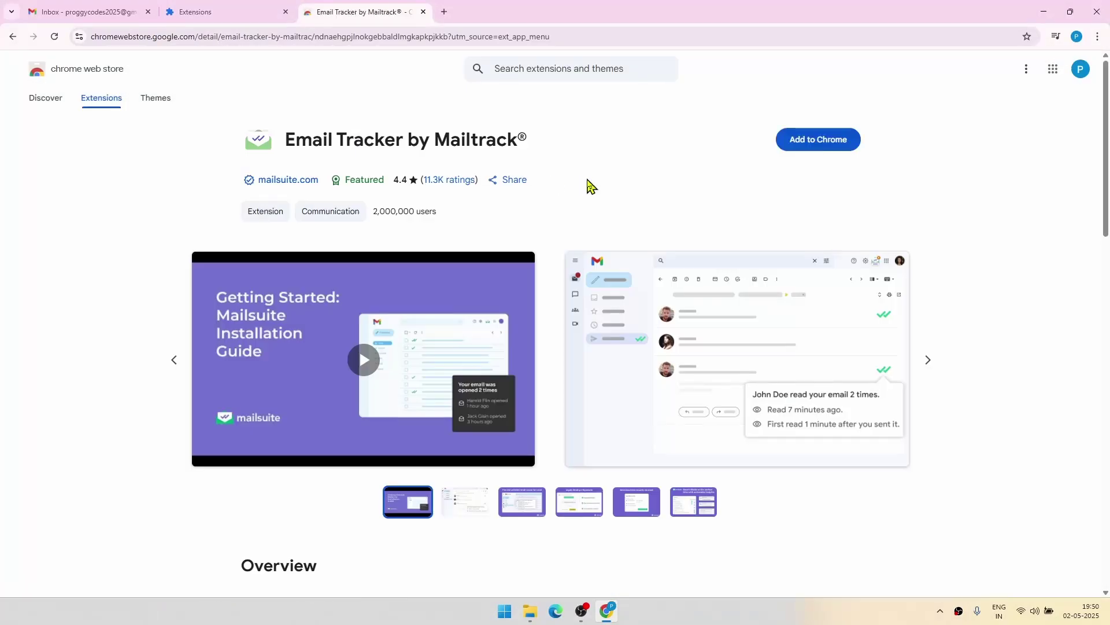
{"action": "left_click", "coordinate": [836, 143]}
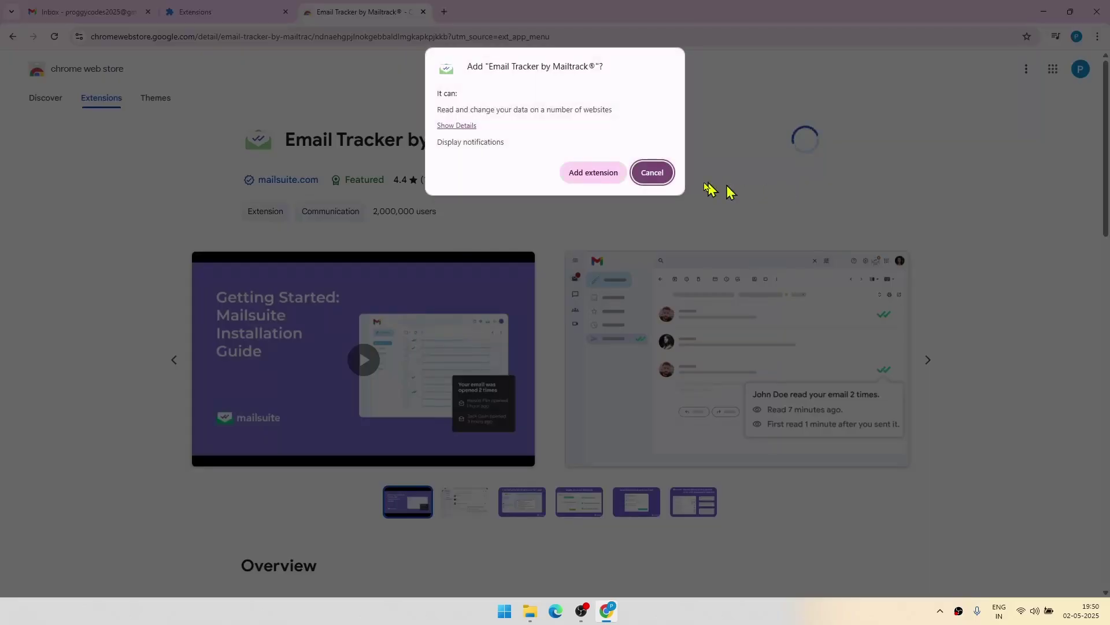
{"action": "left_click", "coordinate": [669, 182]}
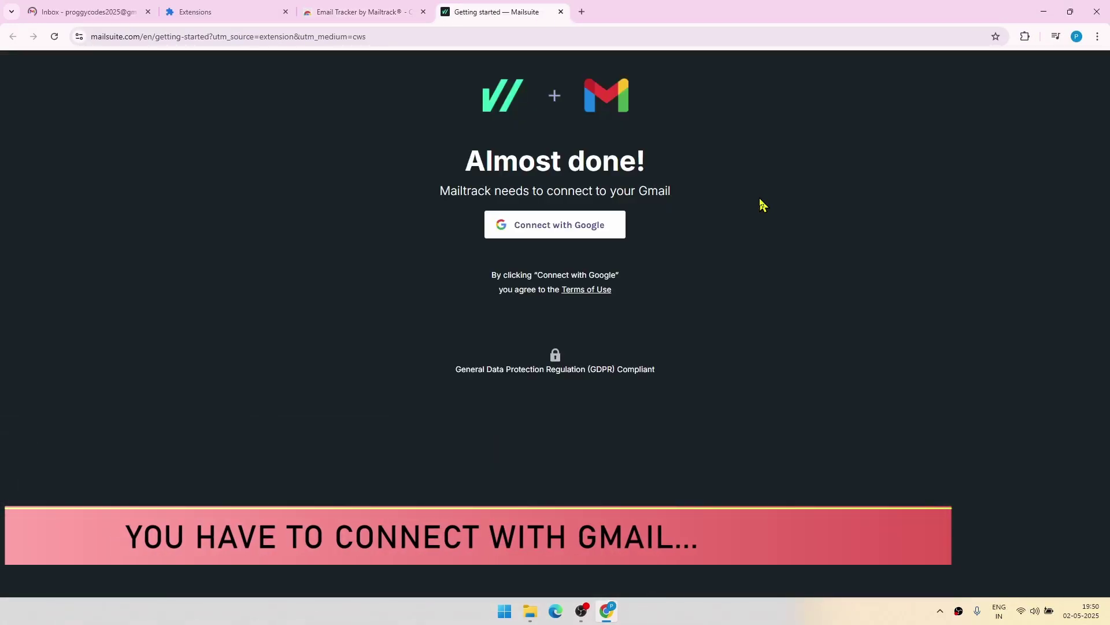
Connect Mailtrack with Google using the existing account and accept Mailsuite's sign-in consent
{"action": "left_click", "coordinate": [538, 230]}
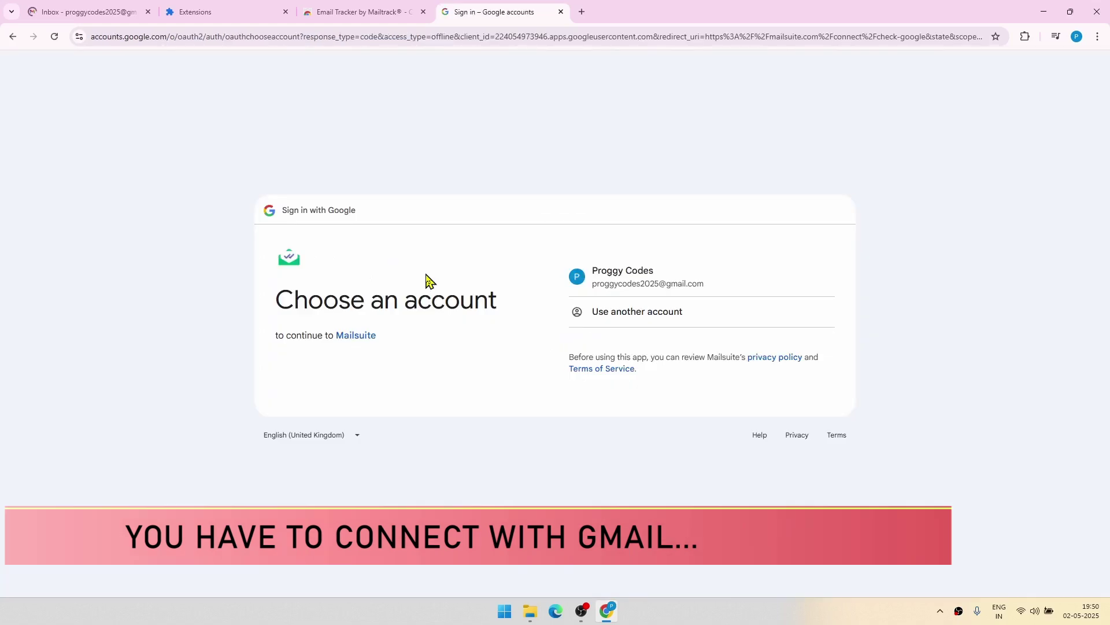
{"action": "left_click", "coordinate": [644, 282]}
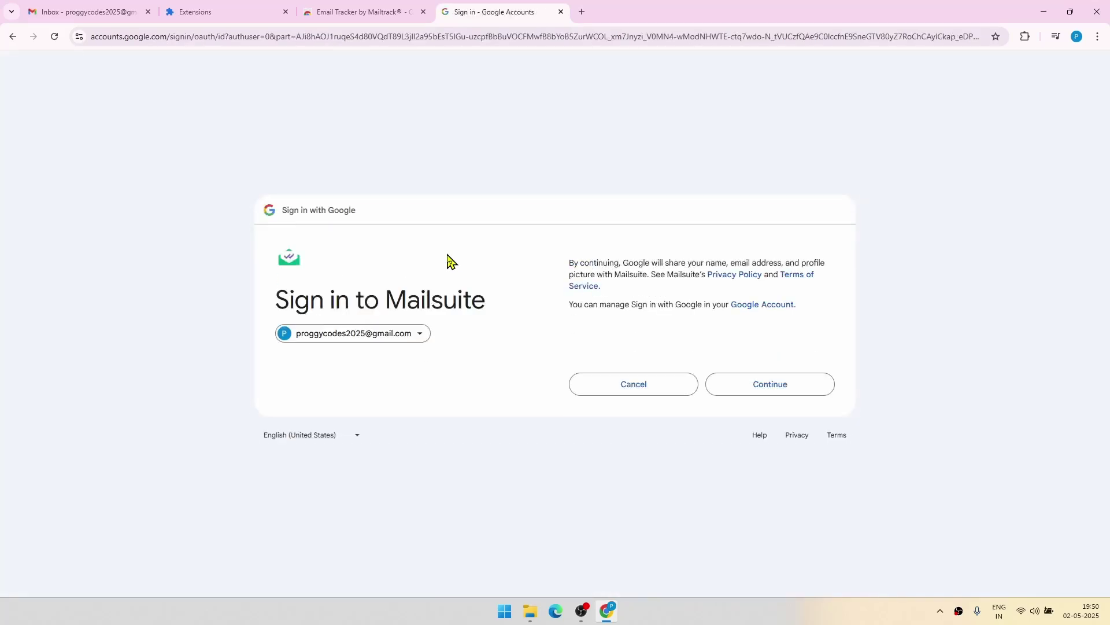
{"action": "left_click", "coordinate": [744, 384]}
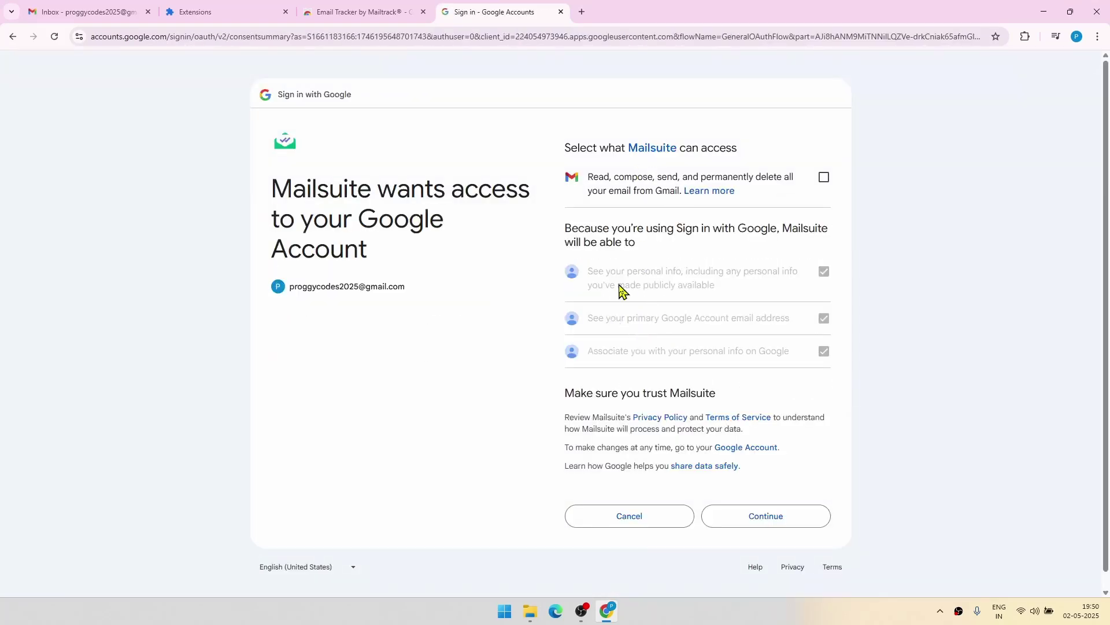
{"action": "left_click", "coordinate": [764, 521]}
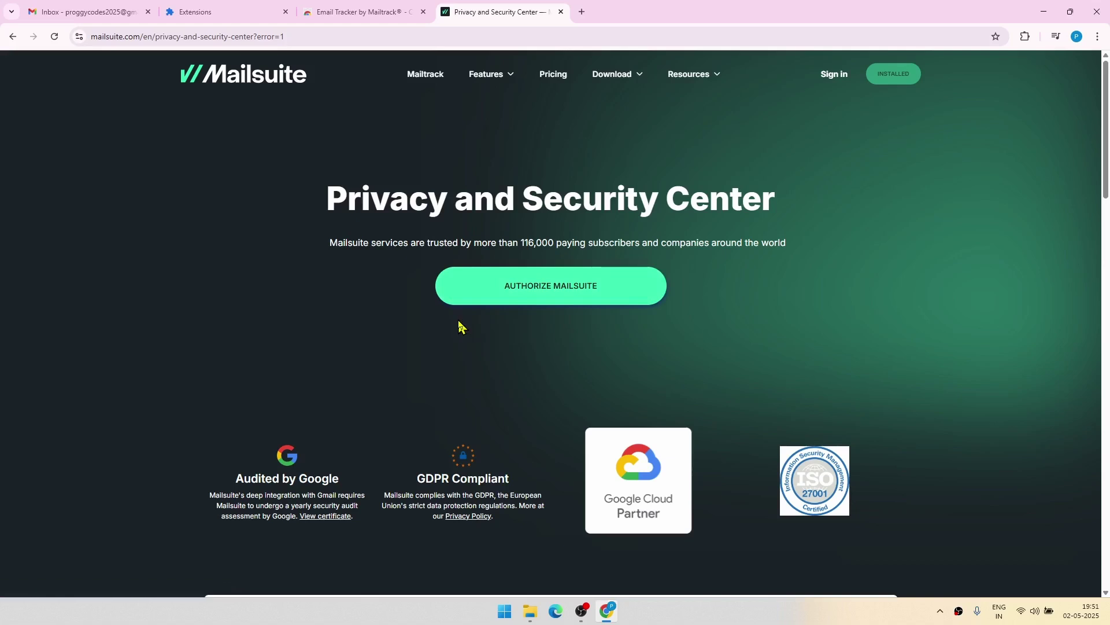
Authorize Mailsuite with the Google account and grant its additional Gmail read and send access
{"action": "left_click", "coordinate": [488, 286]}
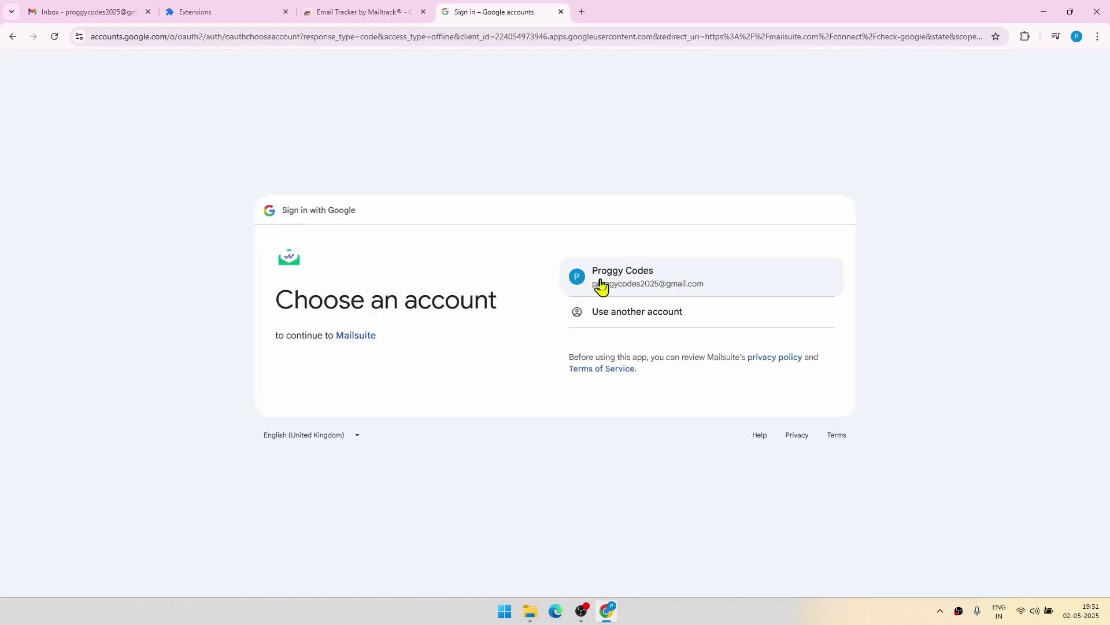
{"action": "left_click", "coordinate": [598, 286]}
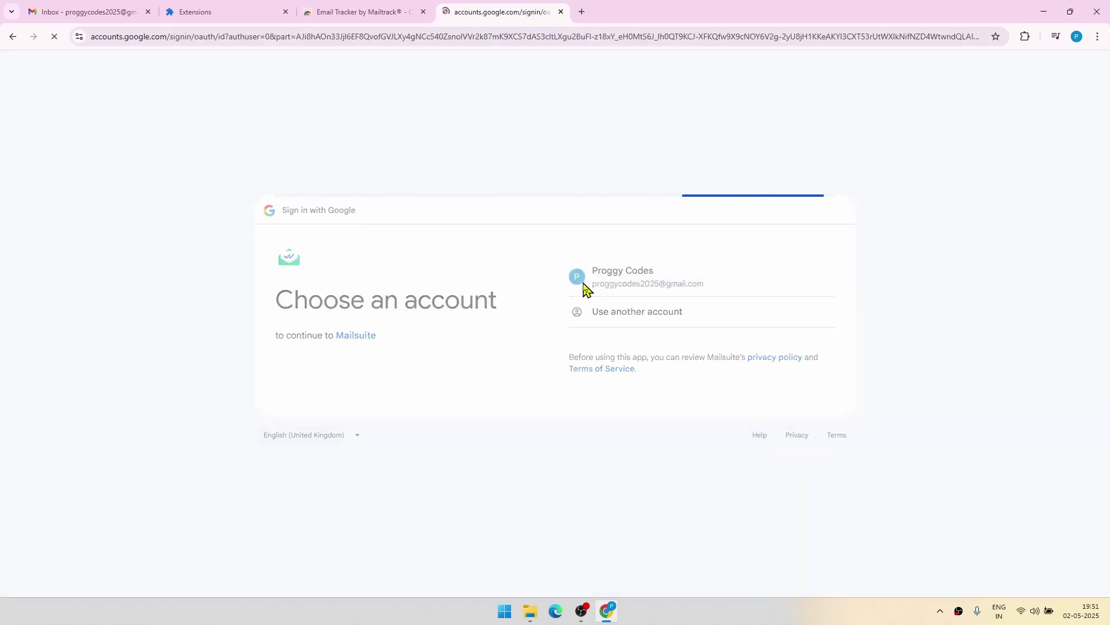
{"action": "left_click", "coordinate": [766, 399]}
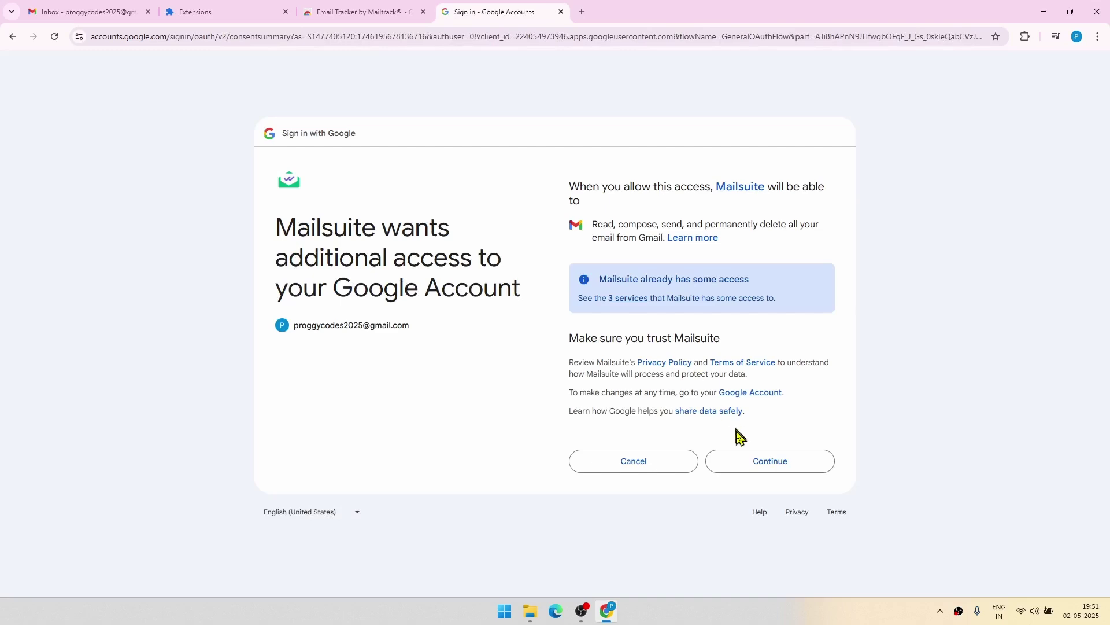
{"action": "left_click", "coordinate": [772, 463]}
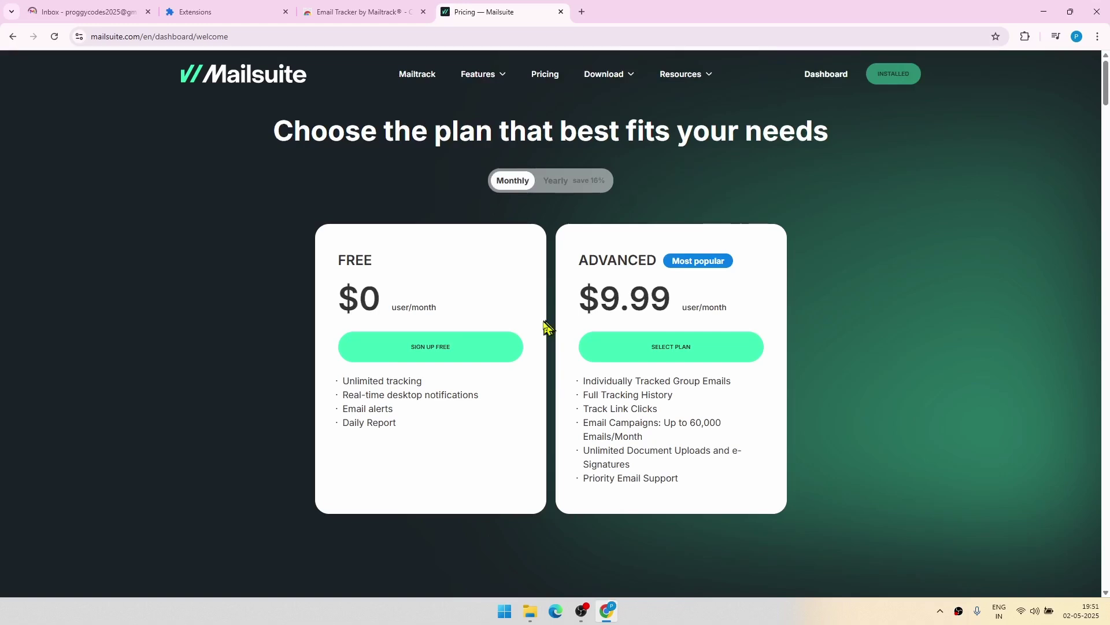
Sign up for Mailsuite's Free plan to complete the installation
{"action": "left_click", "coordinate": [433, 358]}
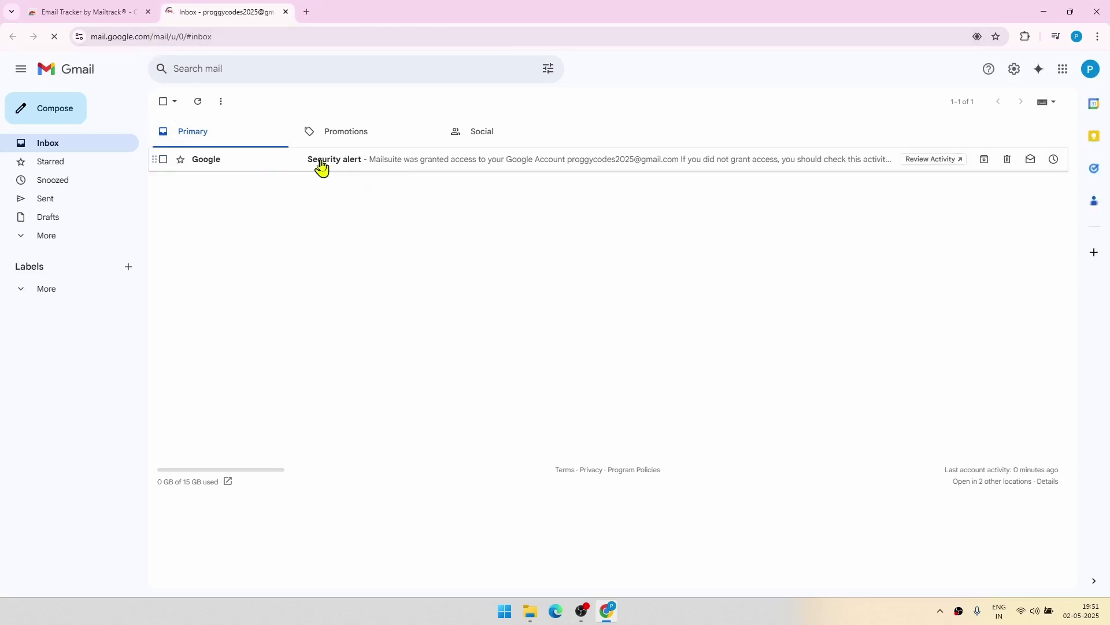
Read the Mailsuite security alert, dismiss the welcome video and installed notice, and go back to Inbox
{"action": "left_click", "coordinate": [322, 166]}
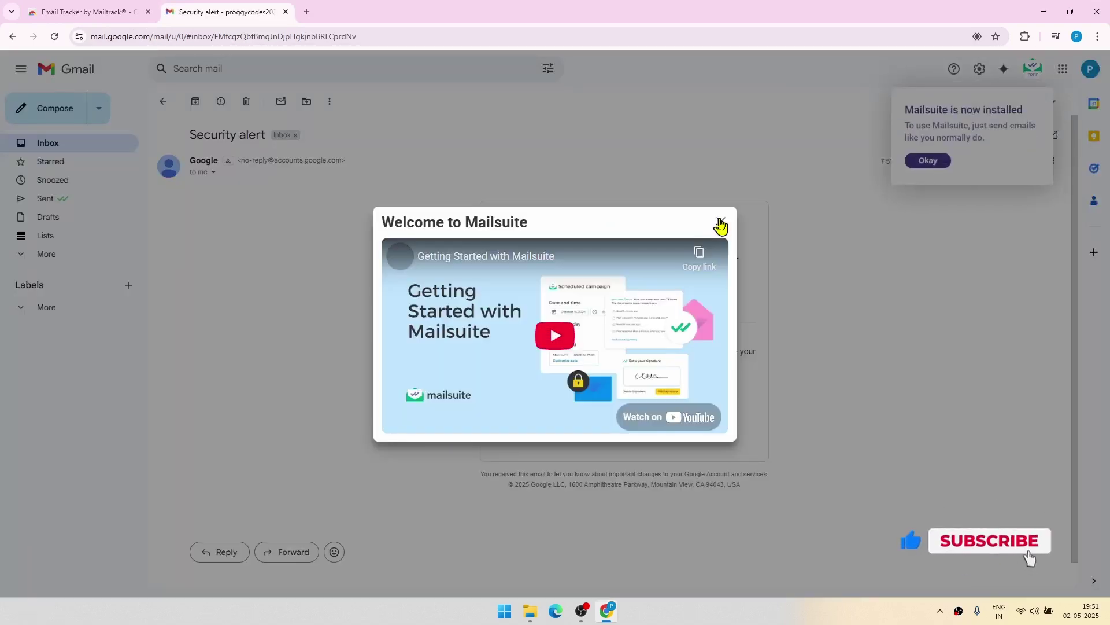
{"action": "left_click", "coordinate": [721, 225]}
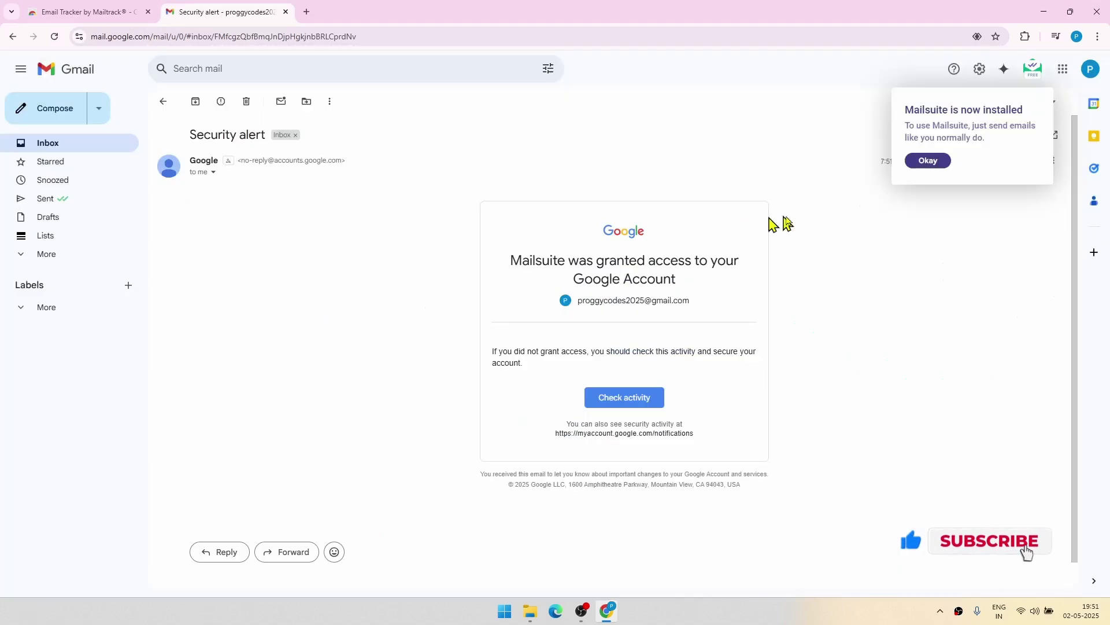
{"action": "left_click", "coordinate": [920, 161]}
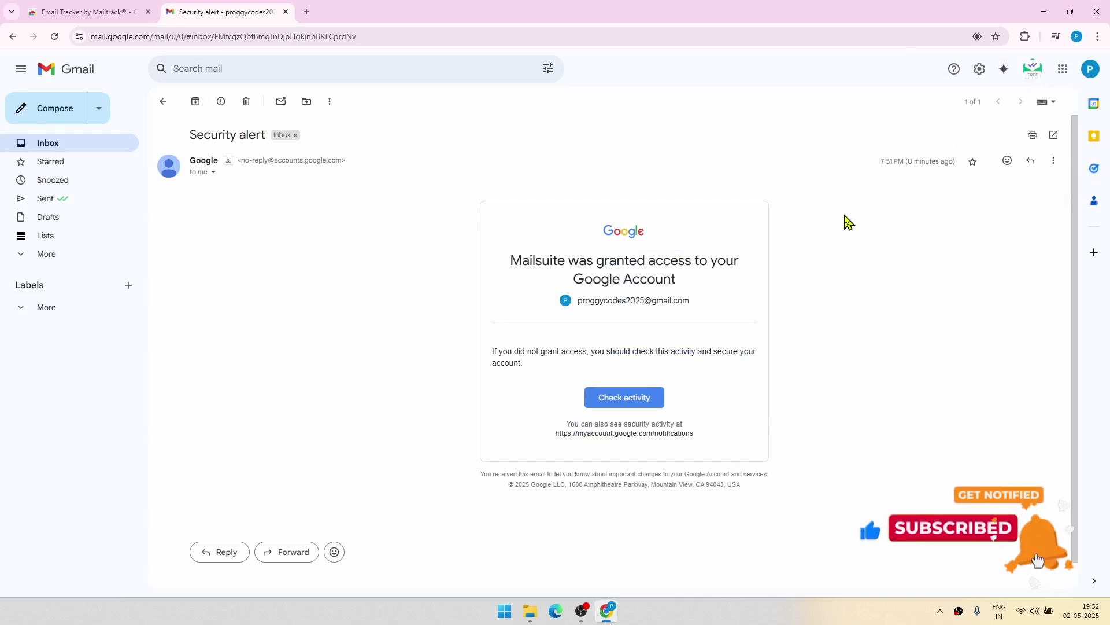
{"action": "left_click", "coordinate": [48, 143]}
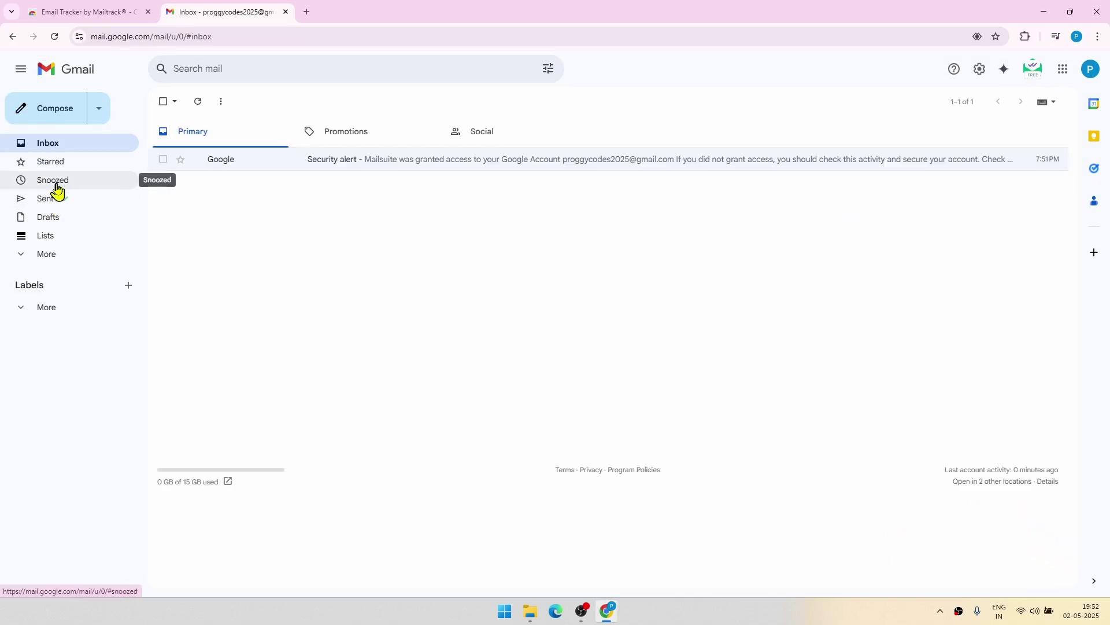
Send an email with subject and body 'test_email1' to the test recipient's address
{"action": "left_click", "coordinate": [56, 122]}
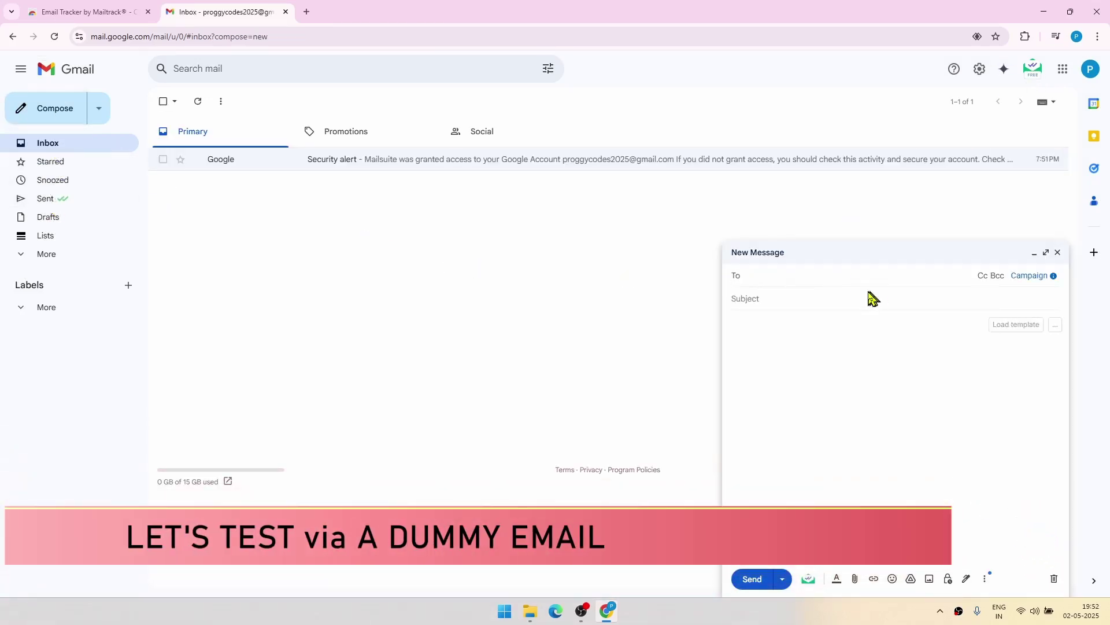
{"action": "type", "text": "devx"}
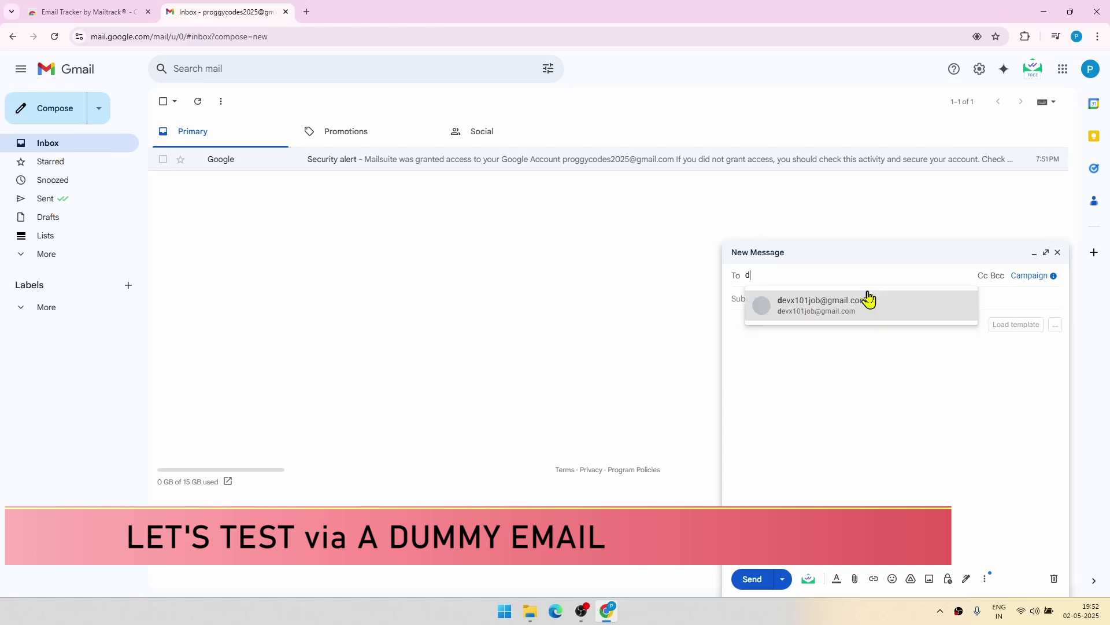
{"action": "left_click", "coordinate": [846, 308]}
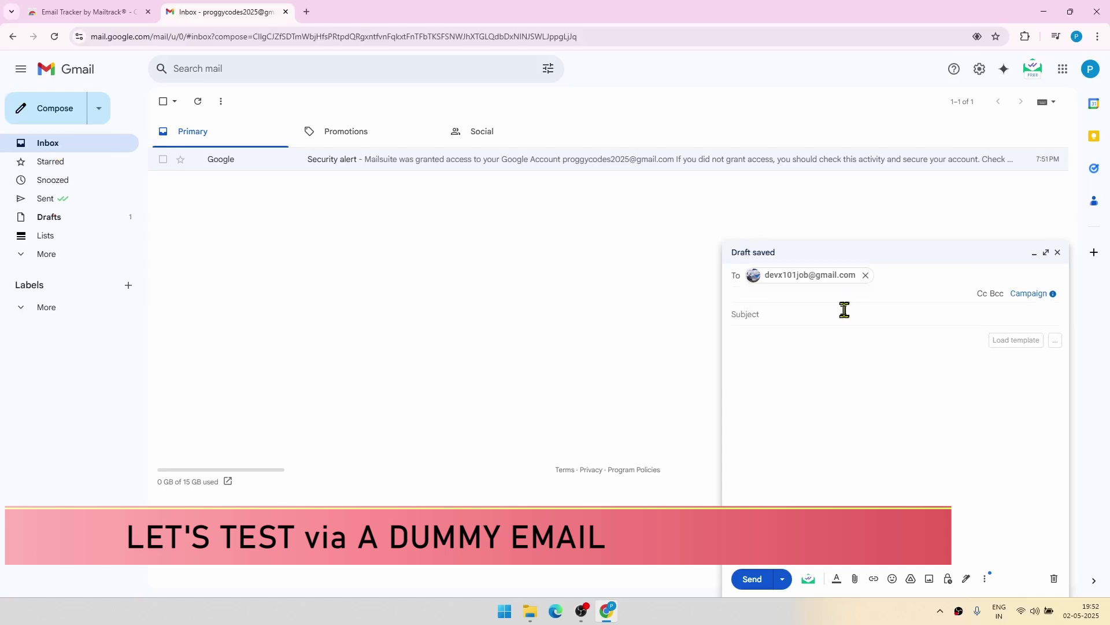
{"action": "left_click", "coordinate": [779, 311]}
{"action": "type", "text": "test_email1"}
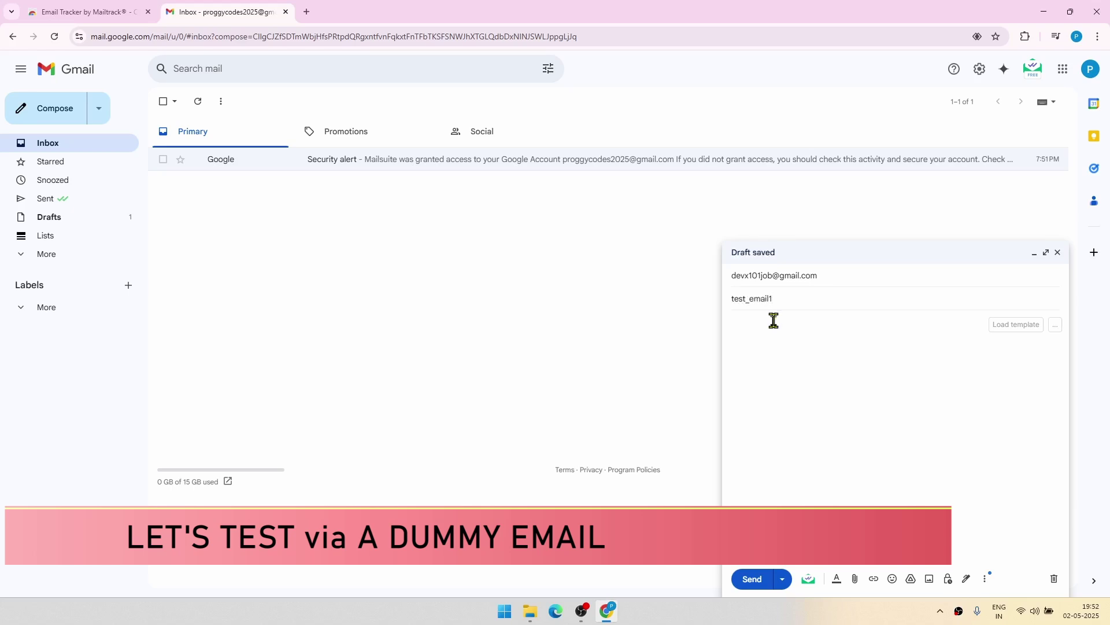
{"action": "type", "text": "test_email1"}
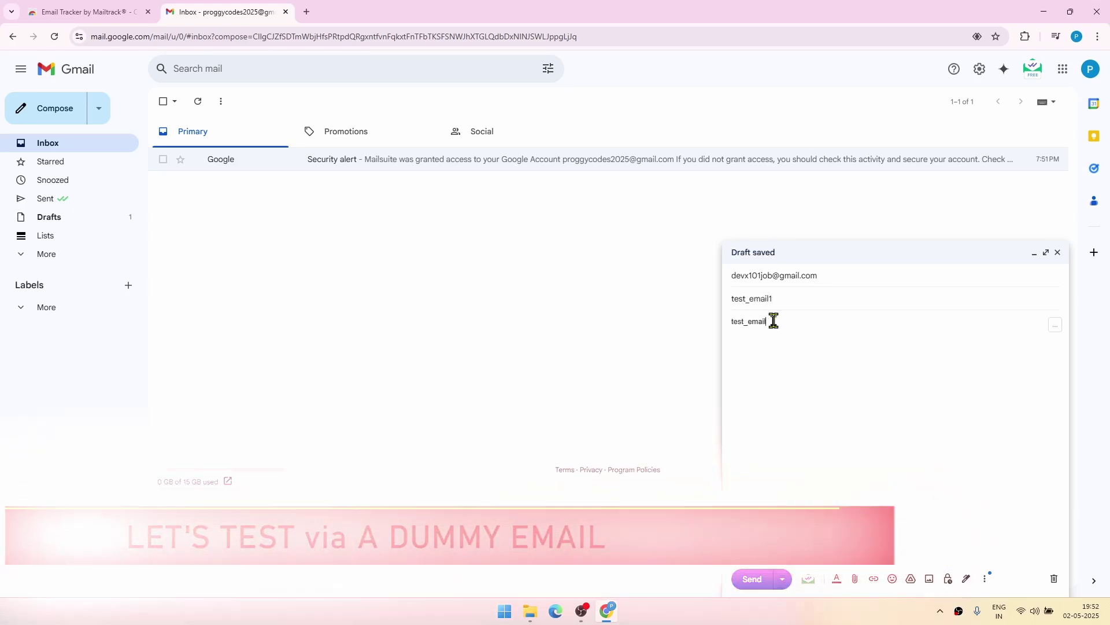
{"action": "left_click", "coordinate": [763, 581]}
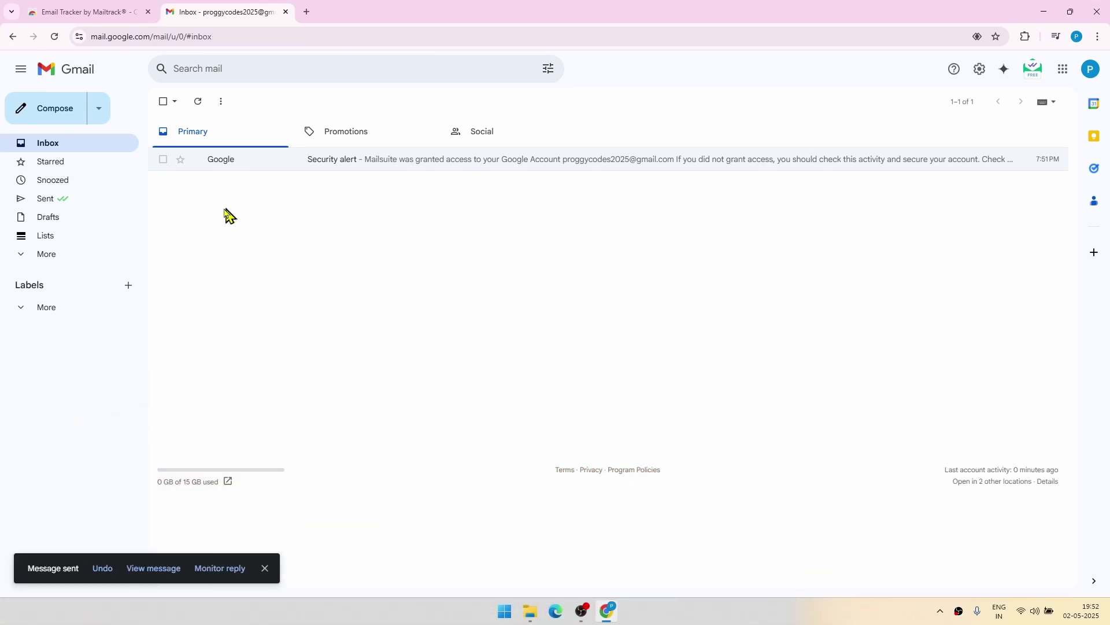
In the Sent folder, confirm Mailtrack's double tick shows test_email1 as read
{"action": "left_click", "coordinate": [40, 203]}
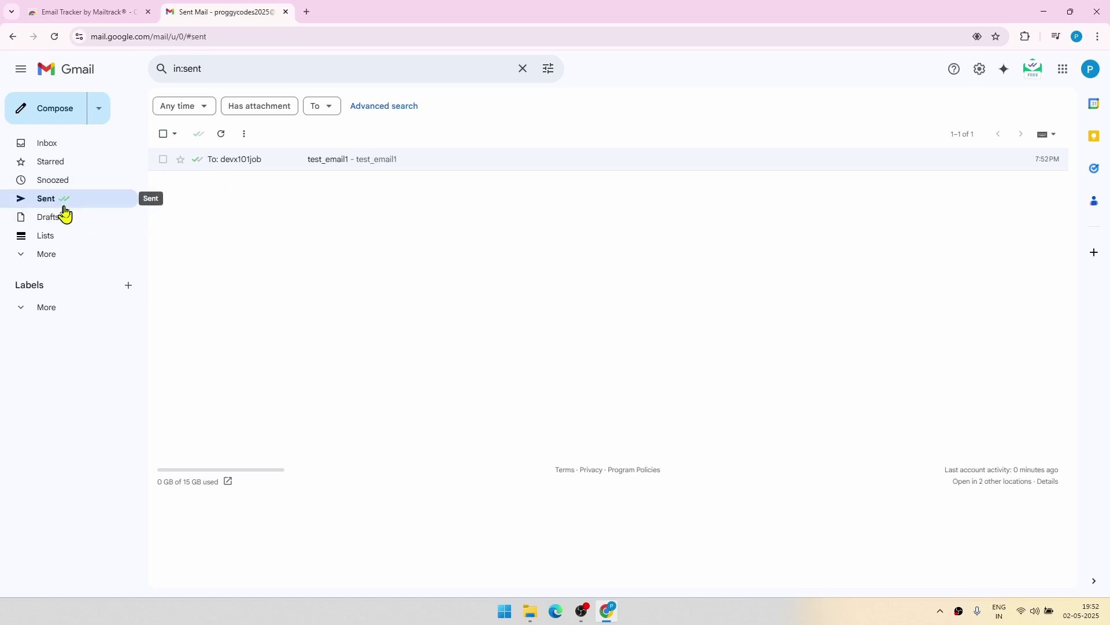
{"action": "mouse_move", "coordinate": [199, 168]}
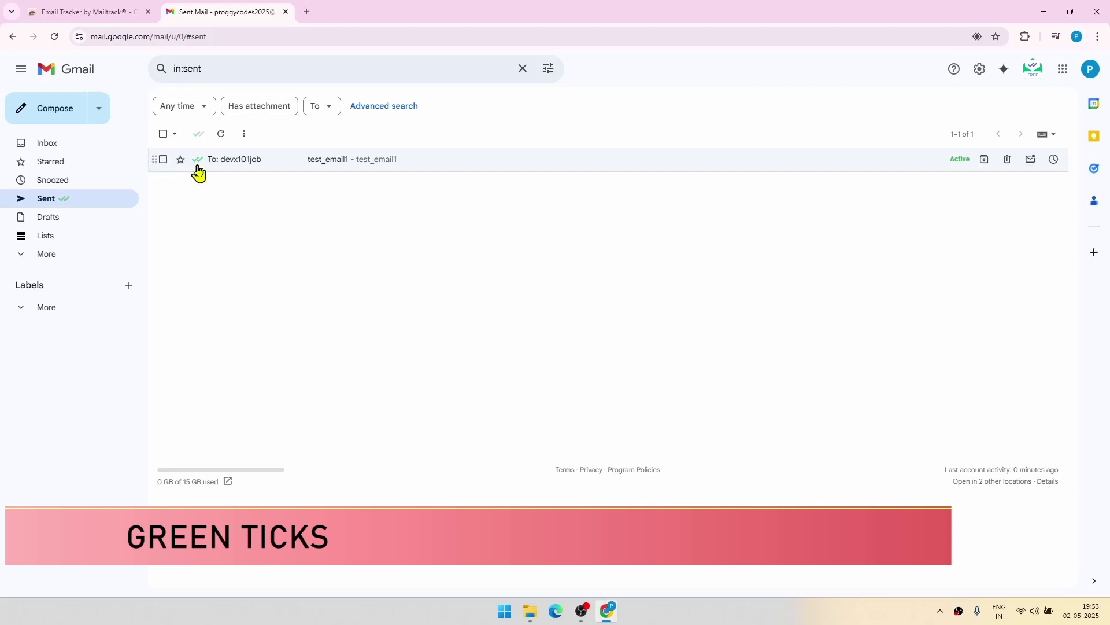
{"action": "mouse_move", "coordinate": [197, 168]}
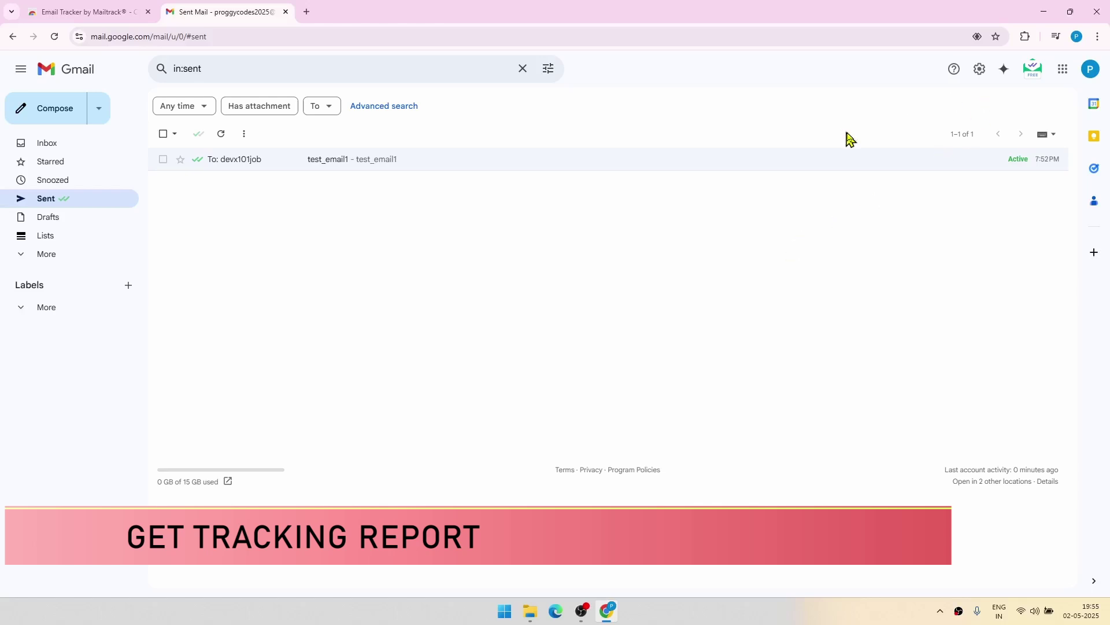
Bring up the Mailsuite menu from its icon in Gmail's header
{"action": "left_click", "coordinate": [1034, 74]}
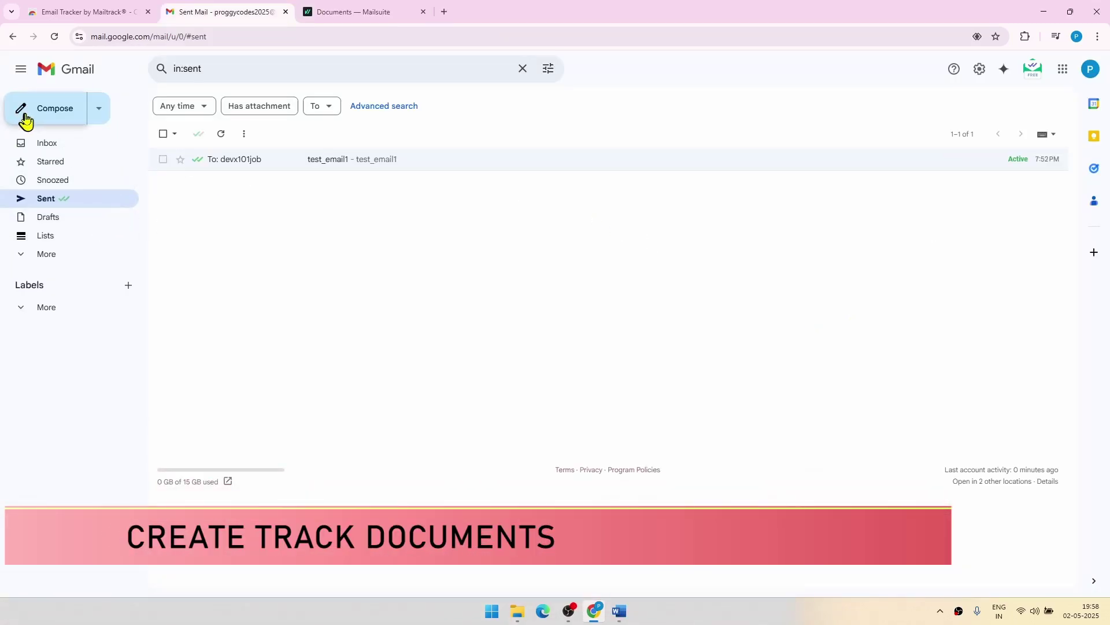
Start a new email to the suggested test recipient, subject TEST, and show Mailsuite's insert options
{"action": "left_click", "coordinate": [30, 117]}
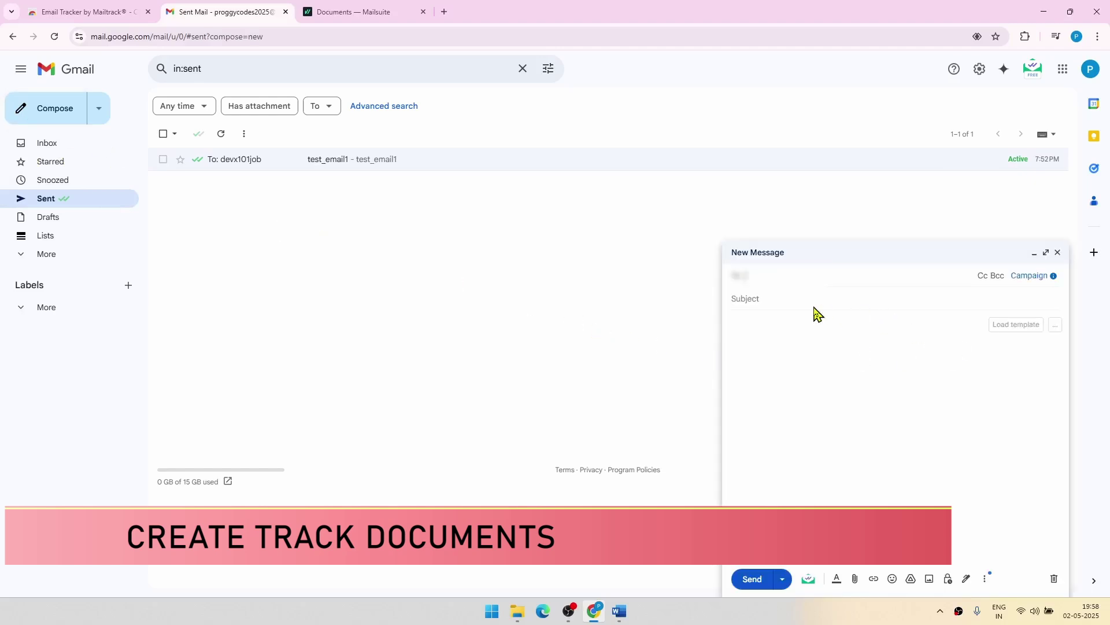
{"action": "type", "text": "dev"}
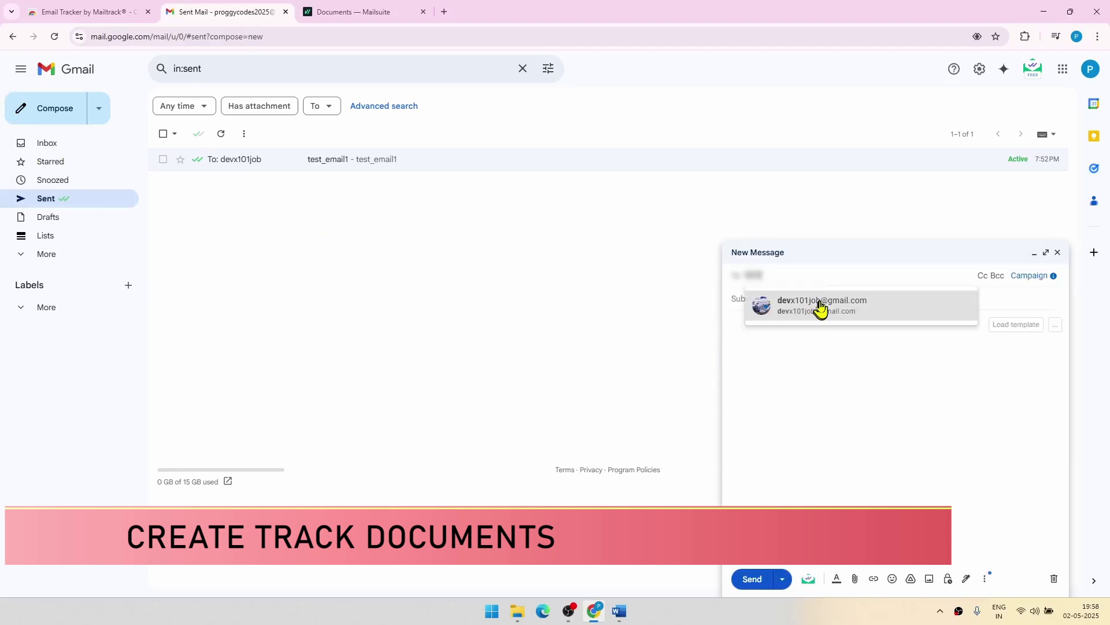
{"action": "left_click", "coordinate": [811, 316]}
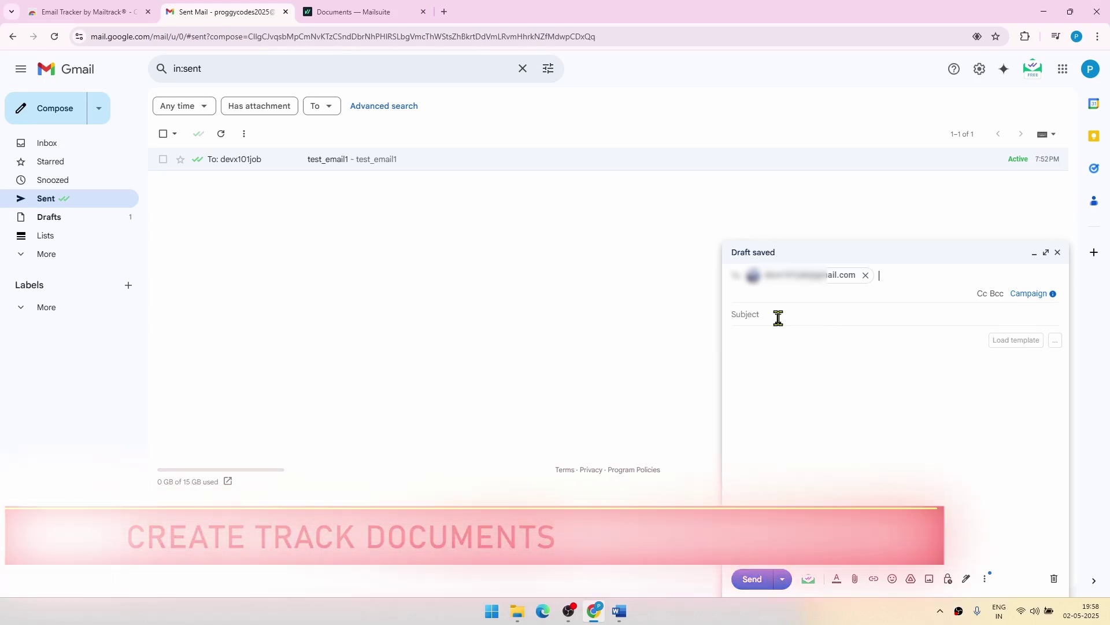
{"action": "left_click", "coordinate": [778, 318]}
{"action": "type", "text": "TEST"}
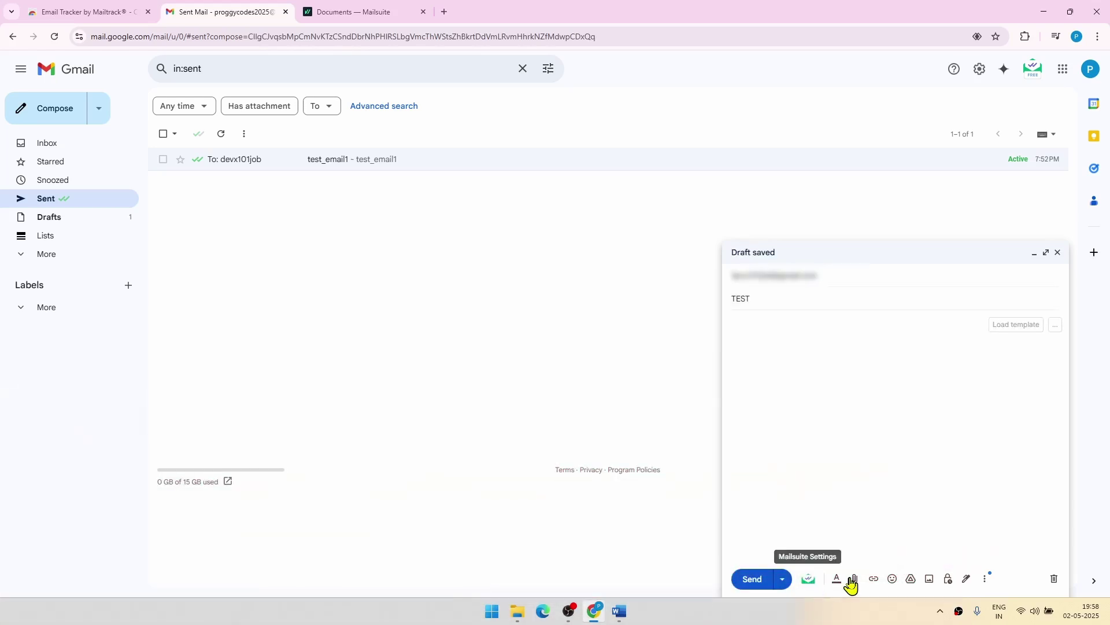
{"action": "left_click", "coordinate": [853, 580]}
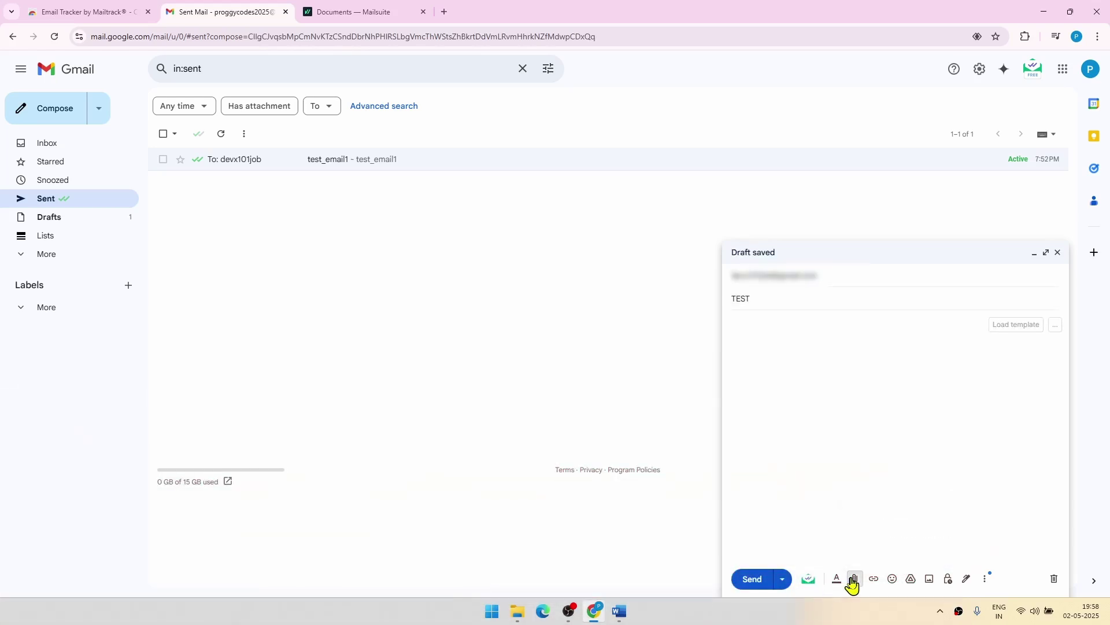
{"action": "left_click", "coordinate": [809, 581]}
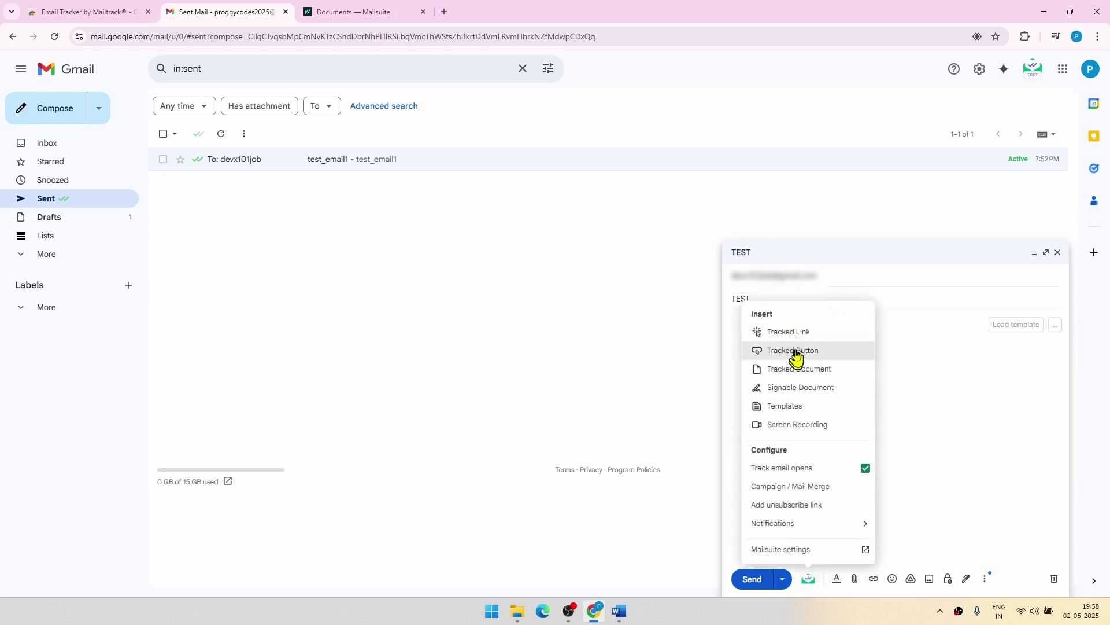
Load HELLO.pdf from the Desktop folder as the Mailsuite tracked document
{"action": "left_click", "coordinate": [789, 370]}
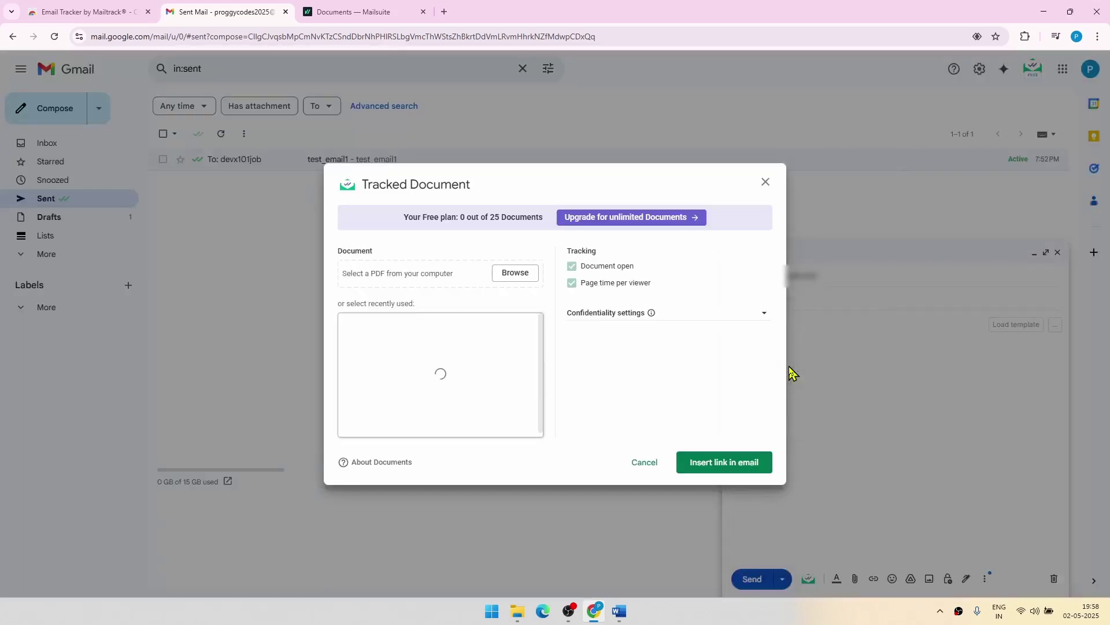
{"action": "left_click", "coordinate": [505, 275]}
{"action": "scroll", "coordinate": [66, 122], "scroll_direction": "up", "scroll_amount": 3}
{"action": "scroll", "coordinate": [65, 119], "scroll_direction": "up", "scroll_amount": 3}
{"action": "left_click", "coordinate": [47, 99]}
{"action": "left_click", "coordinate": [54, 174]}
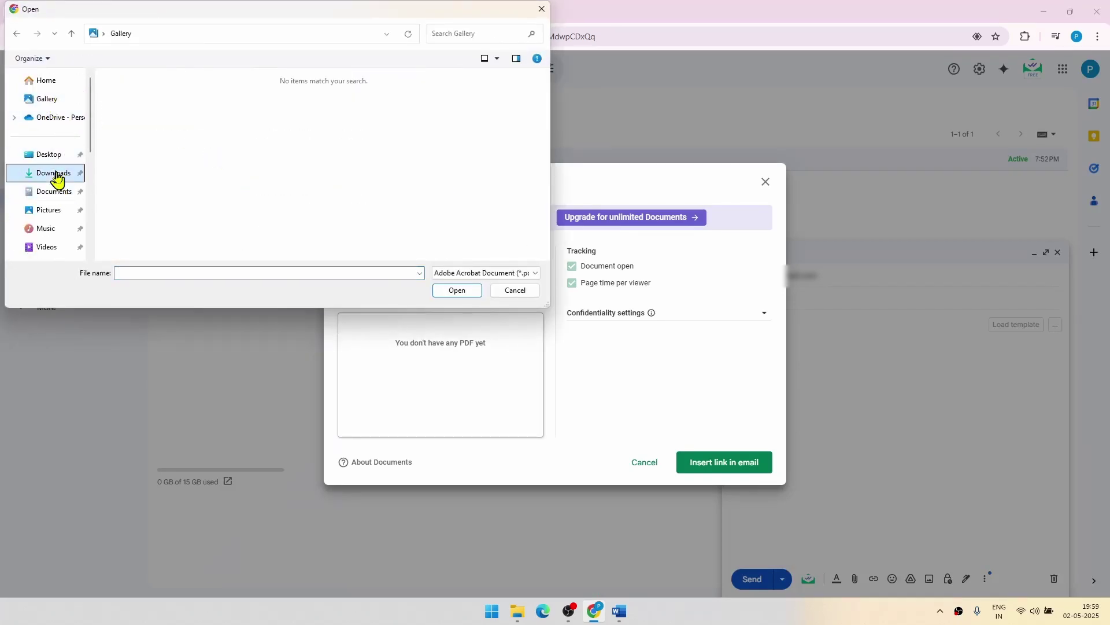
{"action": "left_click", "coordinate": [46, 155]}
{"action": "left_click", "coordinate": [136, 94]}
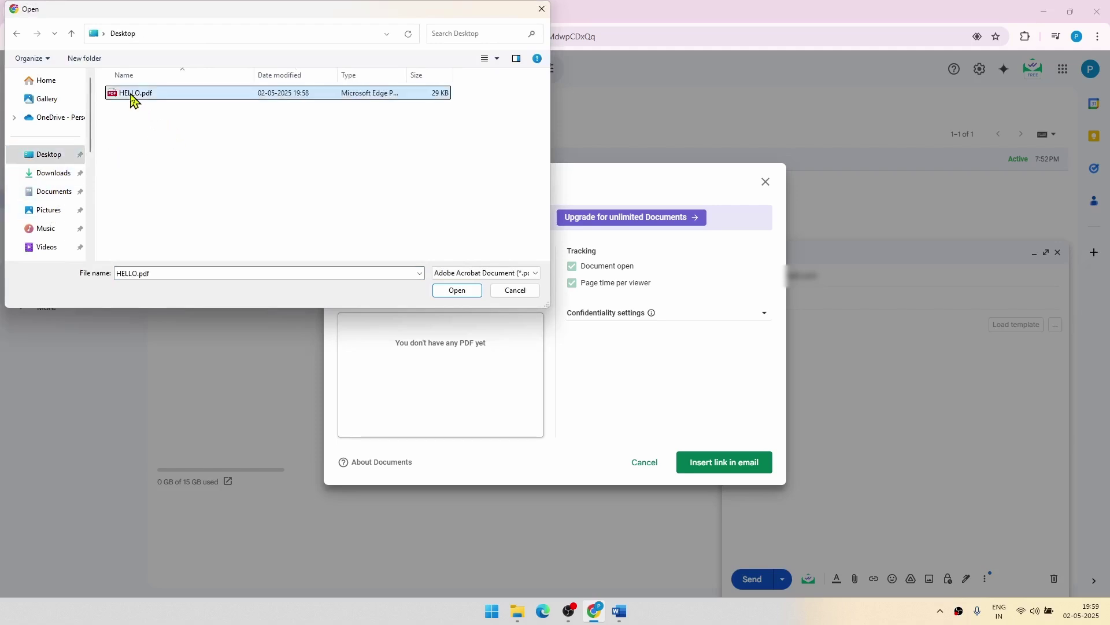
{"action": "left_click", "coordinate": [457, 290]}
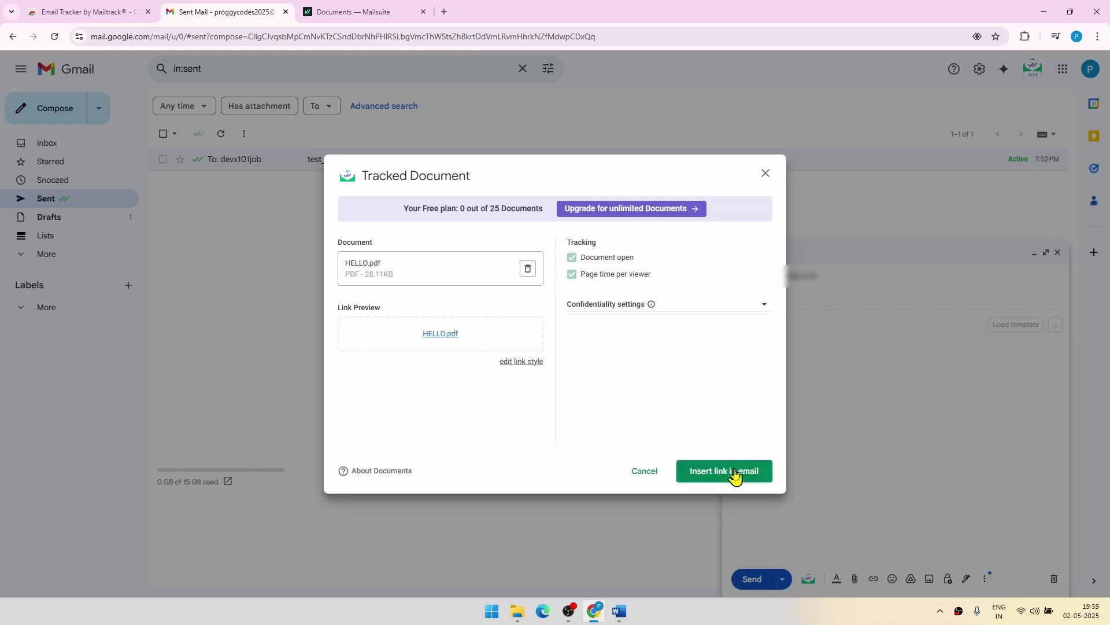
Insert the tracked HELLO.pdf link into the TEST email and send it
{"action": "left_click", "coordinate": [731, 471]}
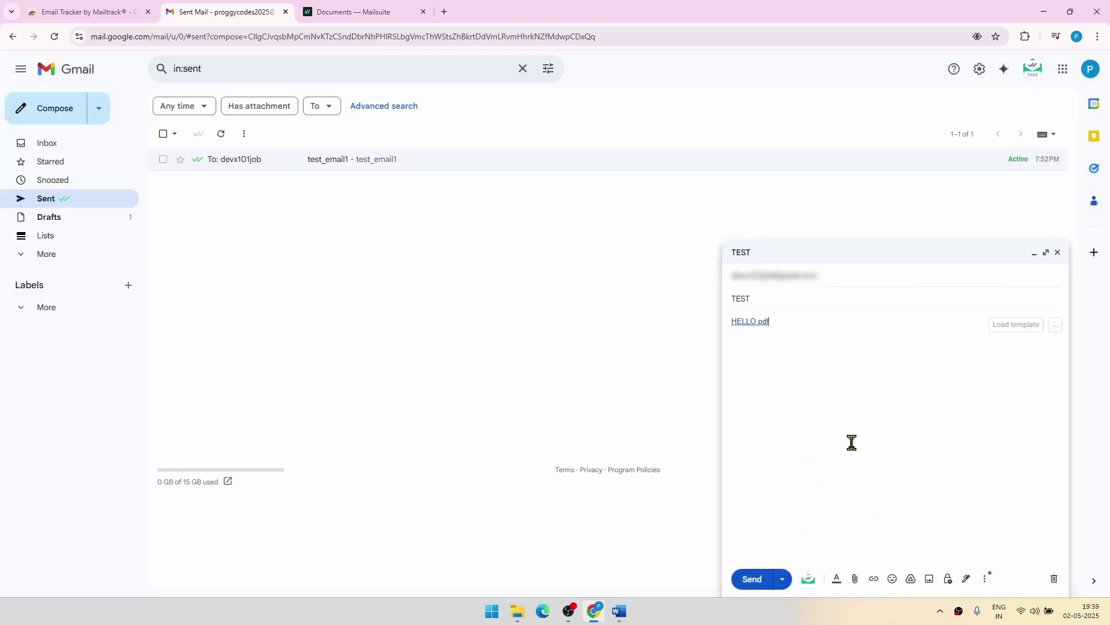
{"action": "left_click", "coordinate": [739, 572]}
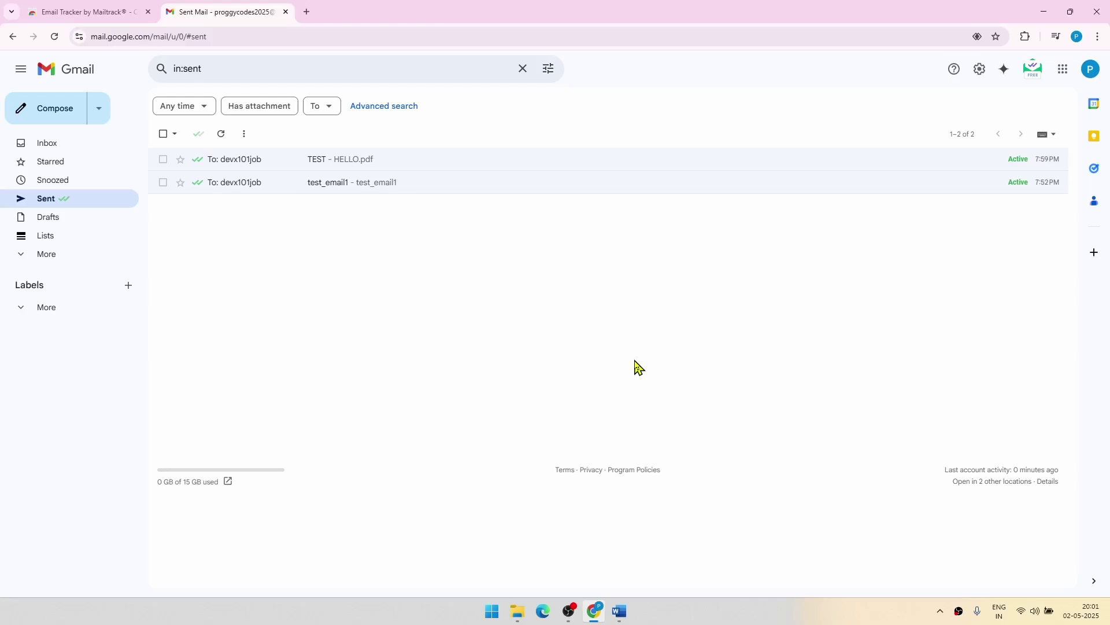
Open Mailsuite's Email Tracking Report, view the TEST email's open details, then return to Gmail
{"action": "left_click", "coordinate": [1034, 74]}
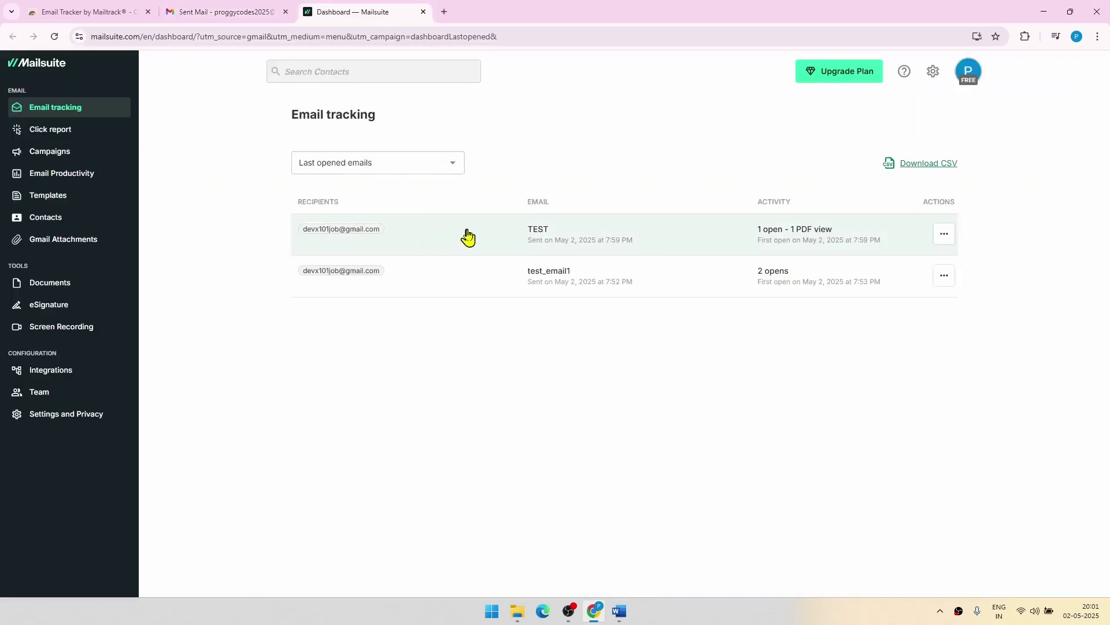
{"action": "left_click", "coordinate": [774, 240]}
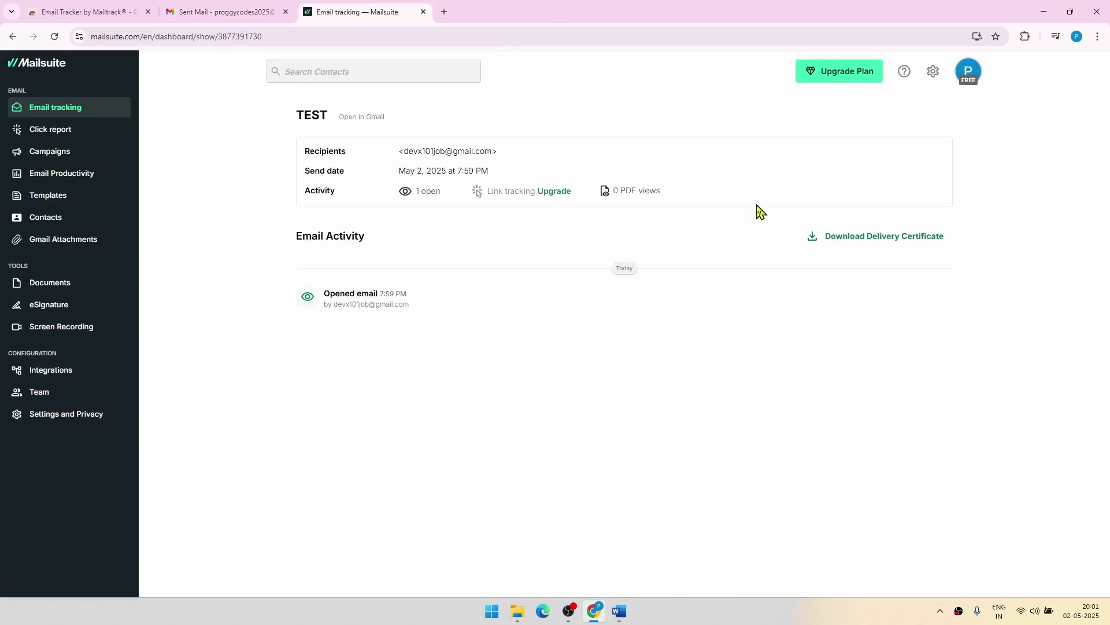
{"action": "key", "text": "ctrl+shift+Tab"}
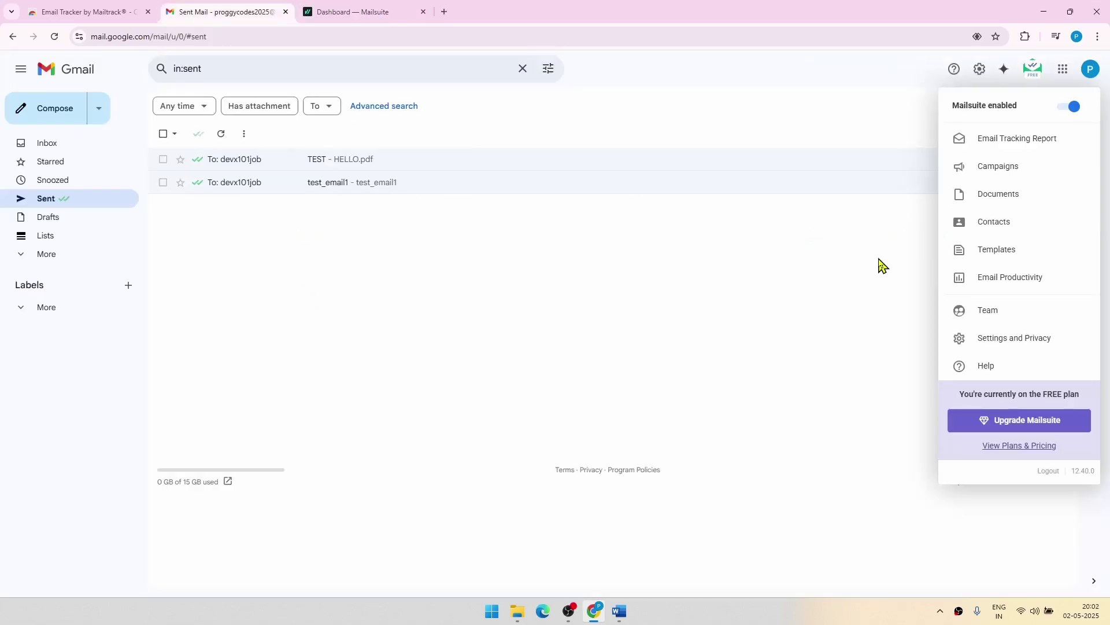